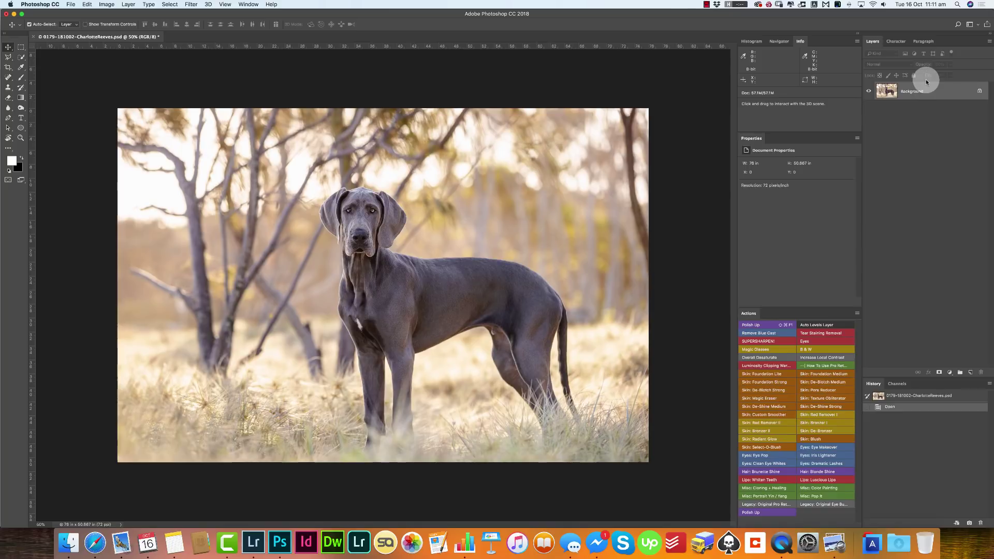
Step: Preview the Photography, Graphic and Web, 3D and Painting preset workspaces one after another
{"action": "left_click", "coordinate": [976, 27]}
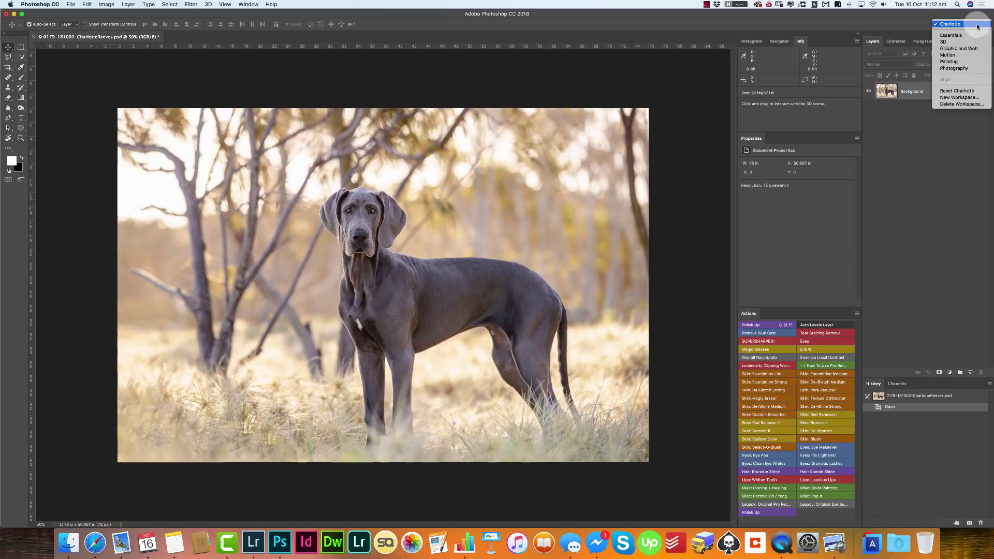
{"action": "left_click", "coordinate": [960, 69]}
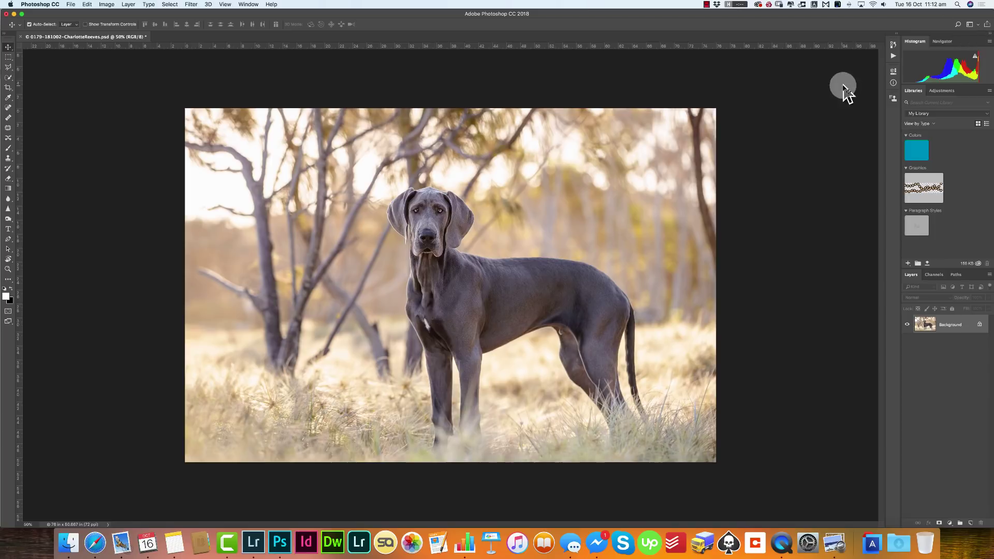
{"action": "left_click", "coordinate": [976, 26]}
{"action": "left_click", "coordinate": [964, 47]}
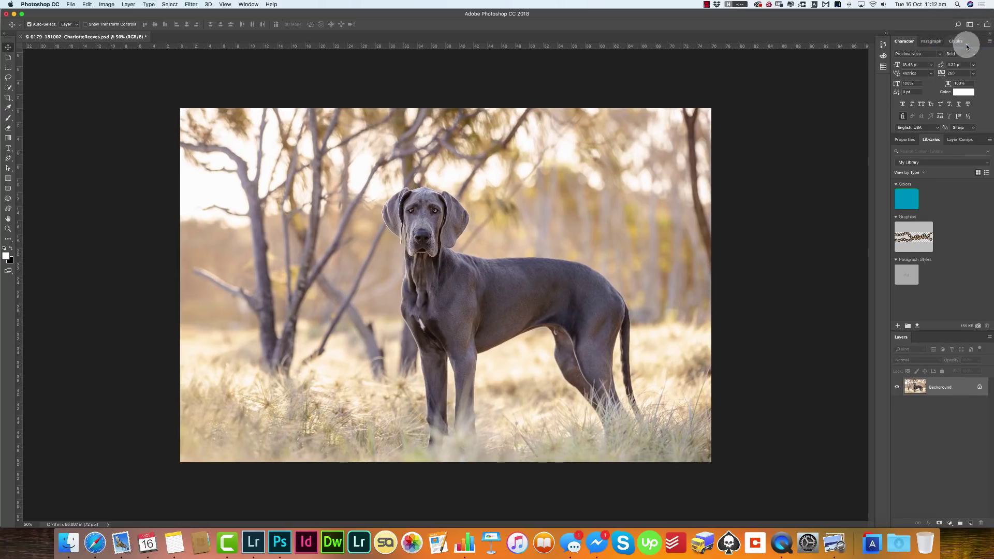
{"action": "left_click", "coordinate": [976, 26]}
{"action": "left_click", "coordinate": [957, 42]}
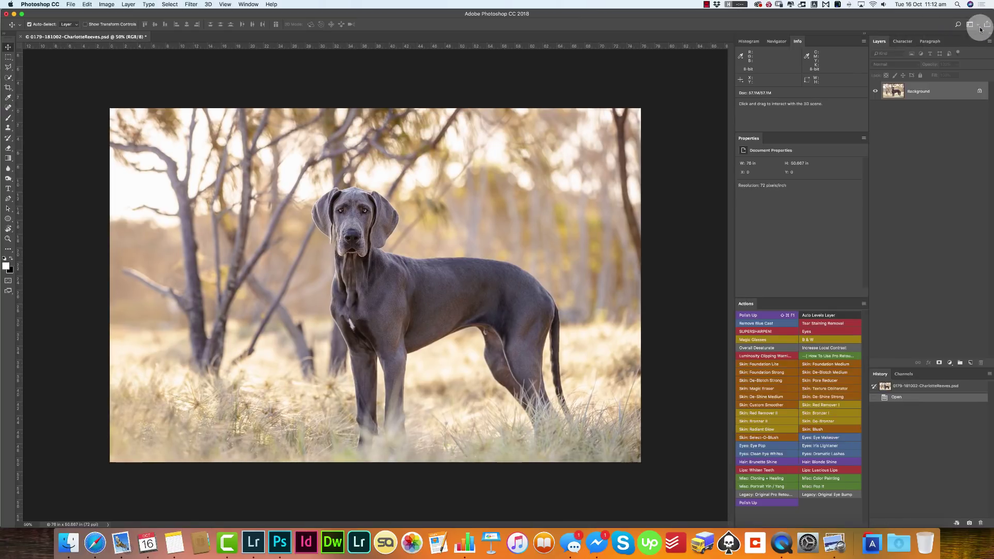
{"action": "left_click", "coordinate": [980, 30]}
{"action": "left_click", "coordinate": [948, 61]}
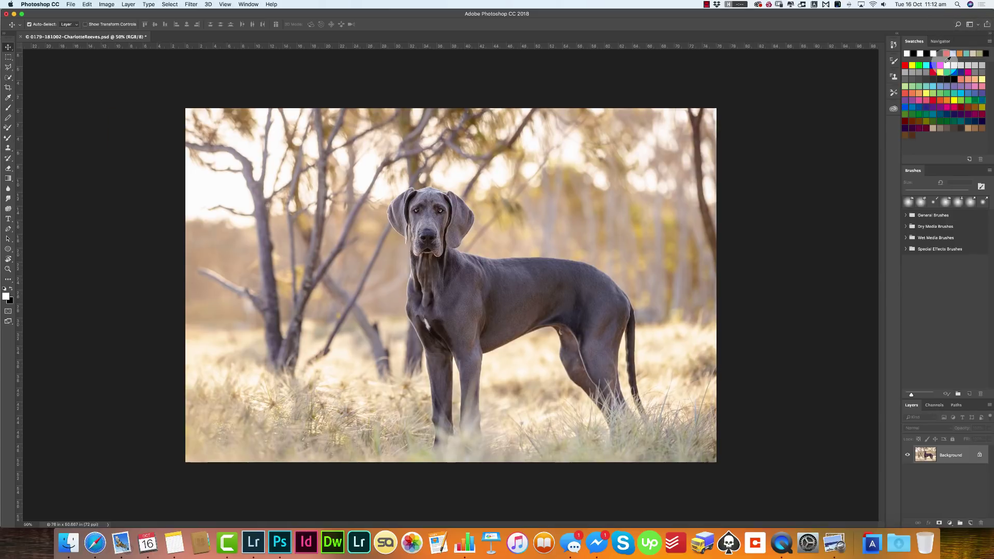
Step: Switch to the Photography workspace and expand its collapsed panel dock
{"action": "left_click", "coordinate": [978, 27]}
{"action": "left_click", "coordinate": [957, 67]}
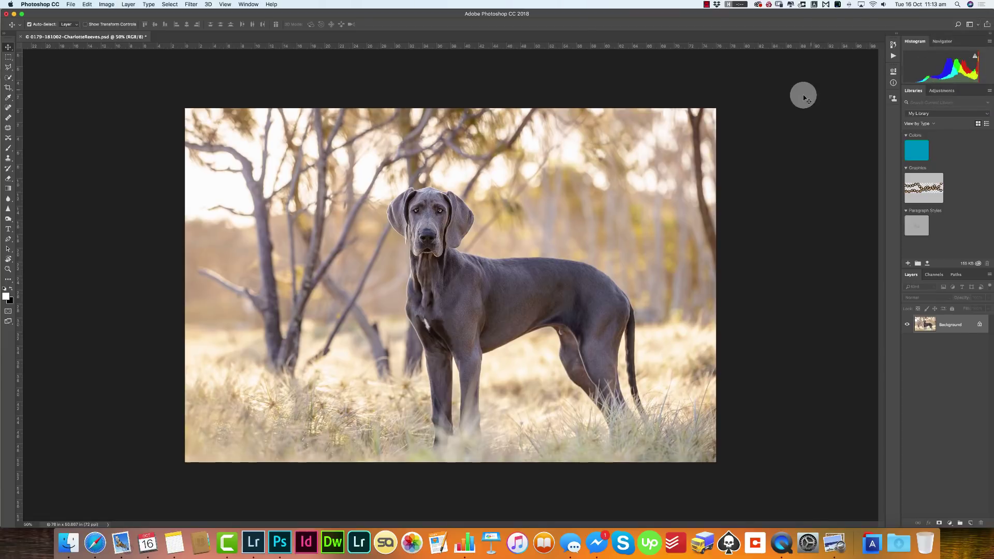
{"action": "left_click", "coordinate": [896, 34]}
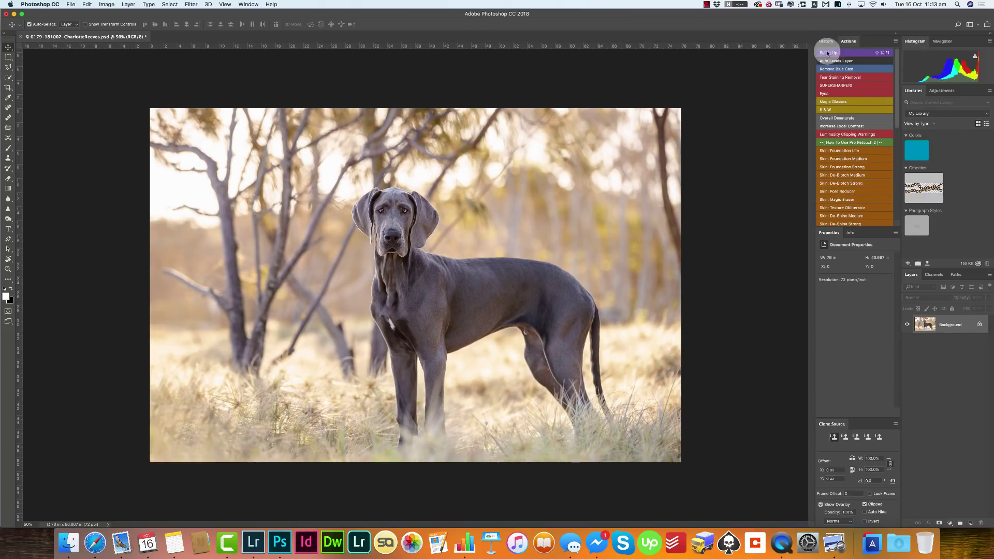
{"action": "left_click", "coordinate": [895, 35]}
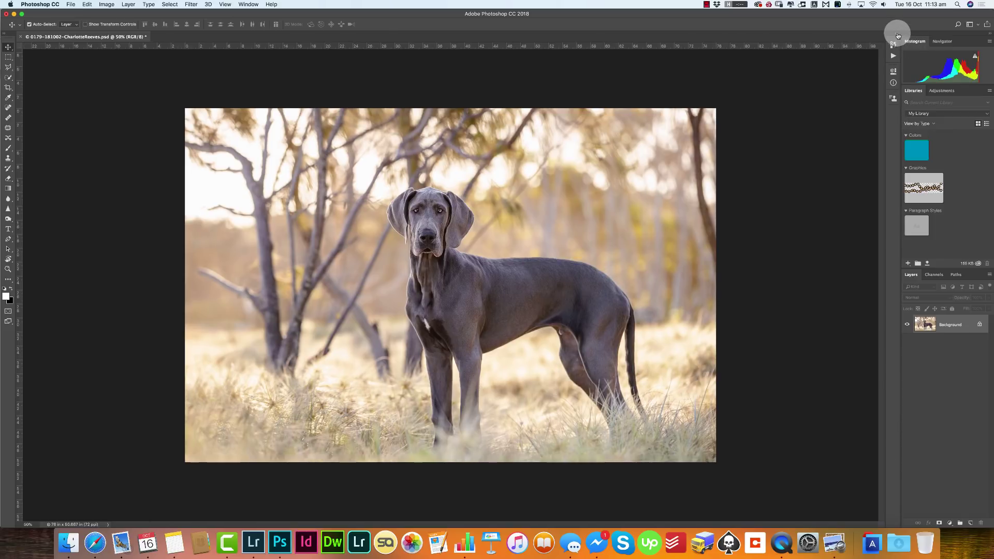
{"action": "left_click", "coordinate": [896, 33]}
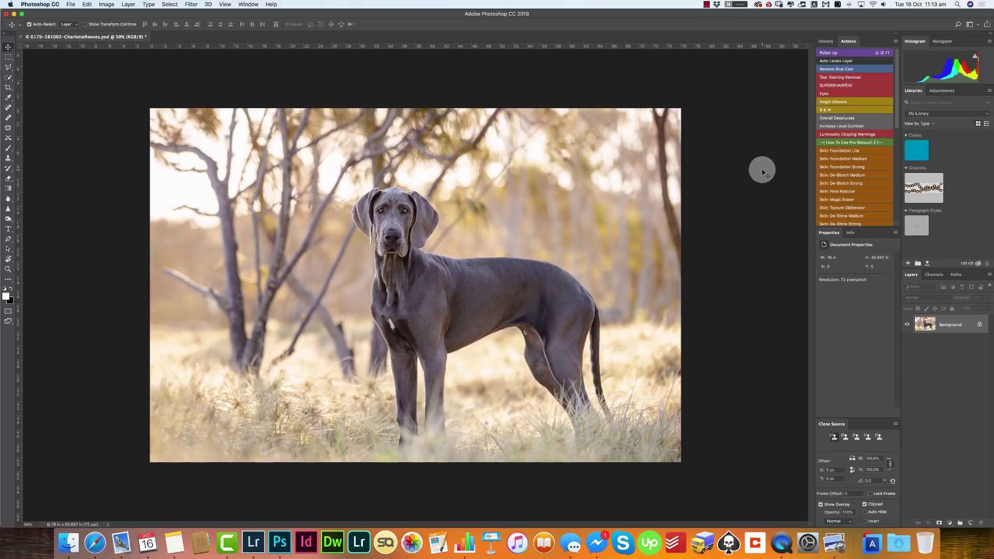
Step: Alternate between the History and Actions panels in their shared group to view each one
{"action": "left_click", "coordinate": [825, 42]}
{"action": "left_click", "coordinate": [848, 42]}
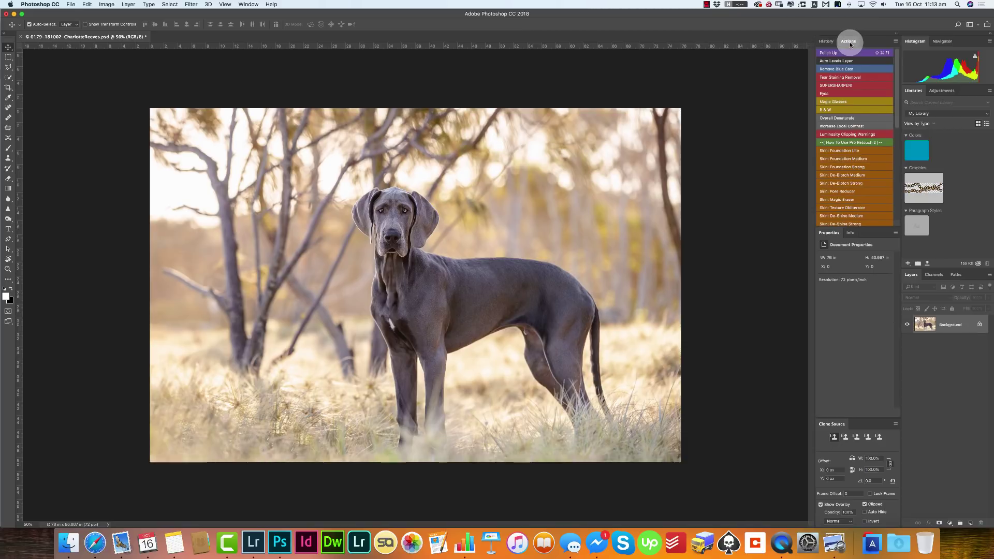
{"action": "left_click", "coordinate": [827, 42]}
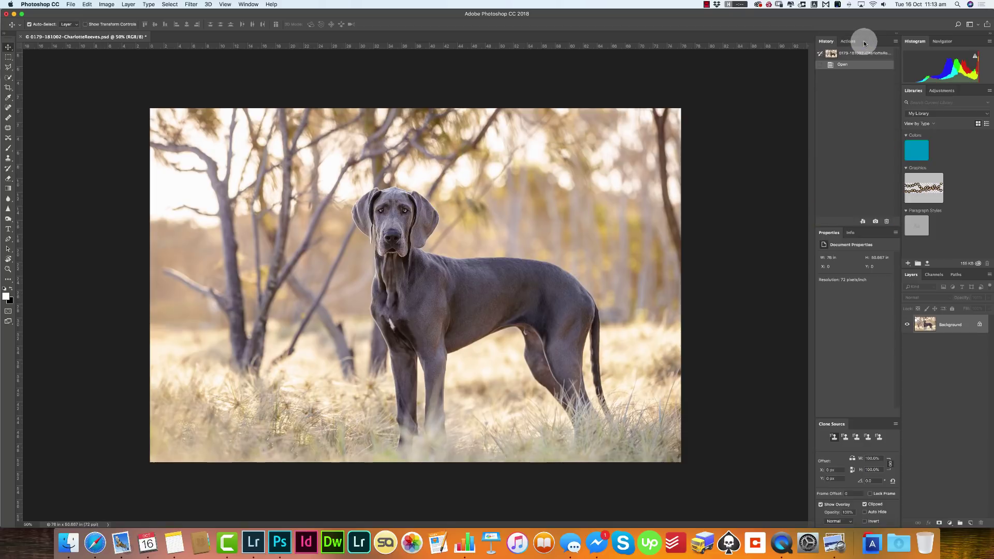
{"action": "left_click", "coordinate": [837, 43]}
{"action": "left_click", "coordinate": [834, 42]}
{"action": "left_click", "coordinate": [844, 41]}
{"action": "left_click", "coordinate": [829, 43]}
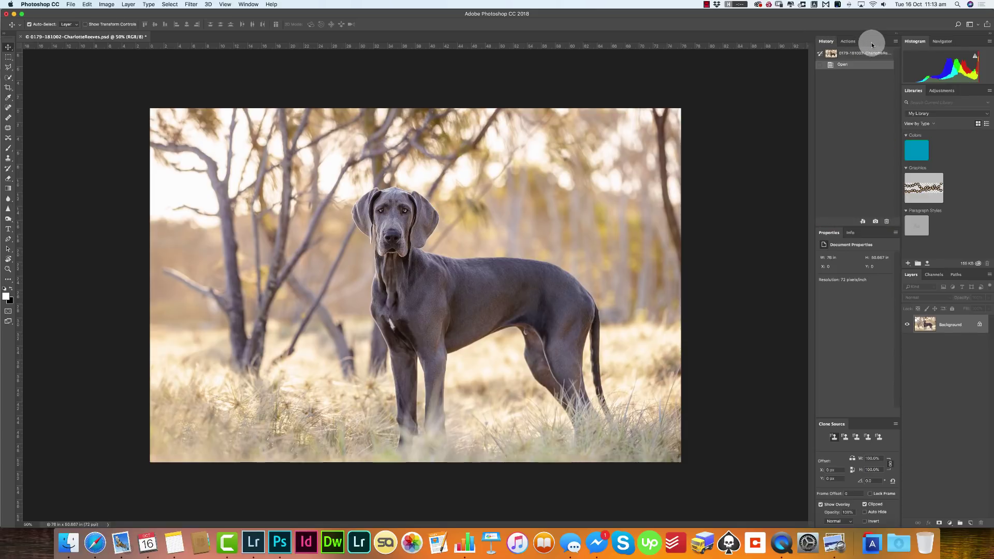
Step: Close the History/Actions and Properties/Info panel groups and the Clone Source panel
{"action": "right_click", "coordinate": [871, 42]}
{"action": "left_click", "coordinate": [893, 57]}
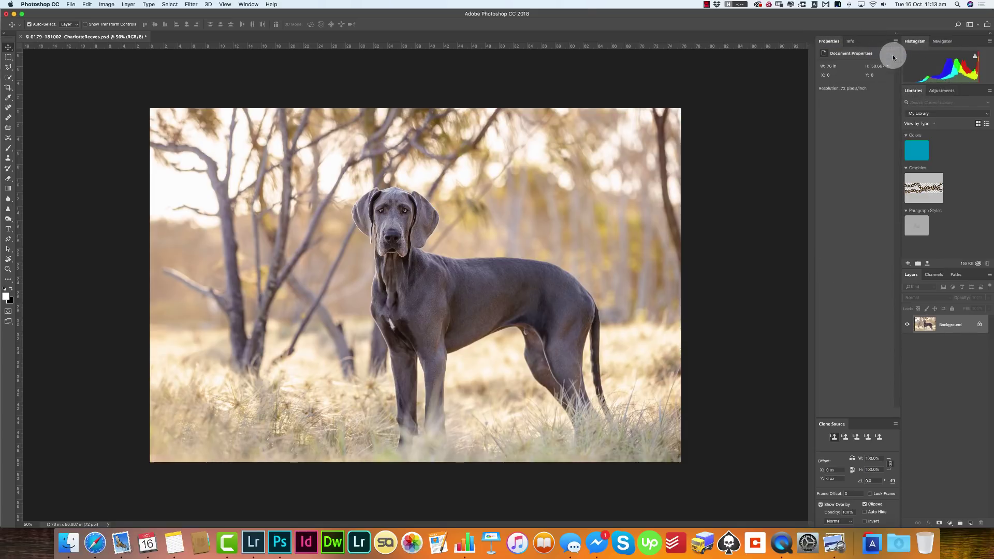
{"action": "right_click", "coordinate": [881, 44]}
{"action": "left_click", "coordinate": [896, 52]}
{"action": "right_click", "coordinate": [855, 42]}
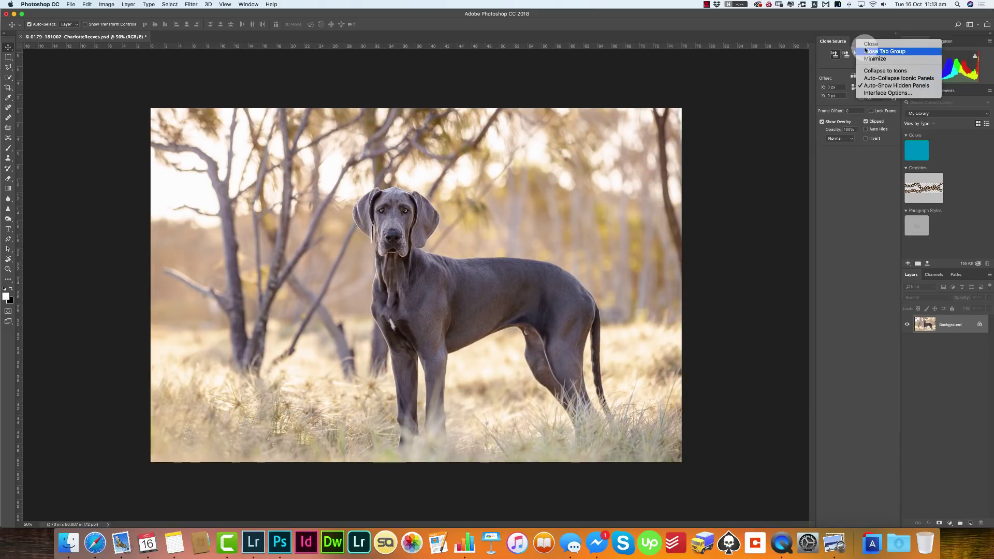
{"action": "left_click", "coordinate": [863, 49]}
Step: Close the remaining docked groups: Histogram/Navigator, Libraries/Adjustments and Layers/Channels/Paths
{"action": "right_click", "coordinate": [971, 45]}
{"action": "left_click", "coordinate": [967, 52]}
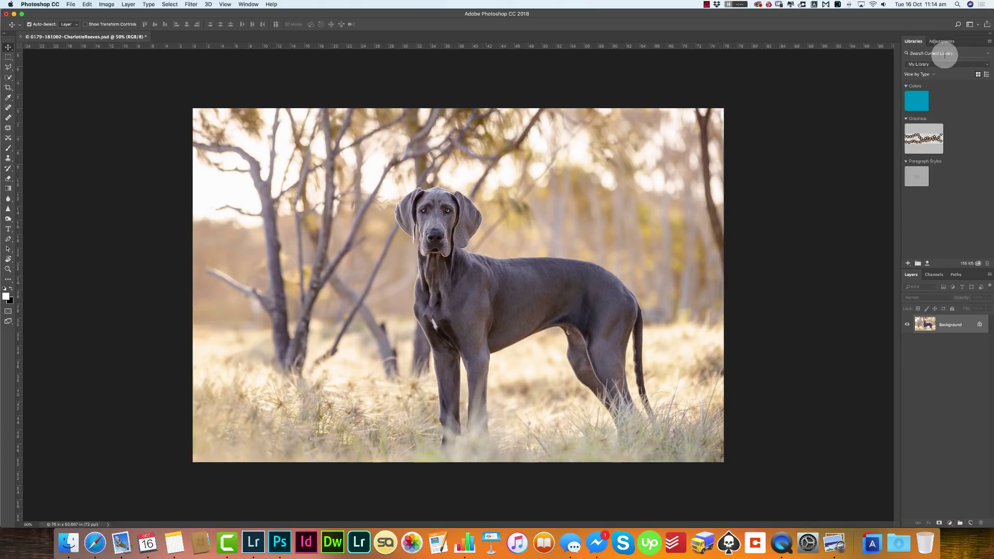
{"action": "right_click", "coordinate": [968, 44]}
{"action": "left_click", "coordinate": [967, 51]}
{"action": "right_click", "coordinate": [968, 44]}
{"action": "left_click", "coordinate": [968, 52]}
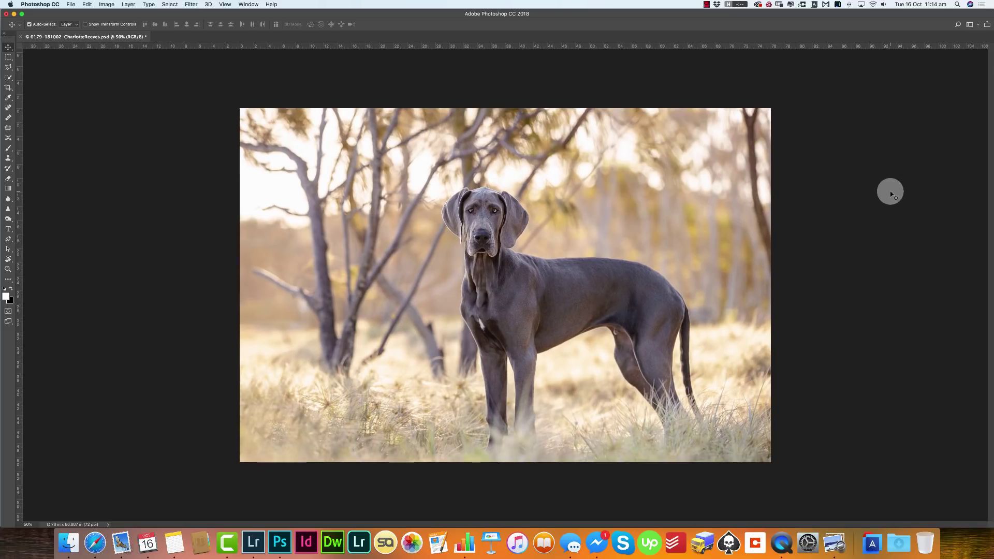
Step: Open the Histogram panel group, bring Navigator to the front and widen the dock to enlarge its preview
{"action": "left_click", "coordinate": [248, 4]}
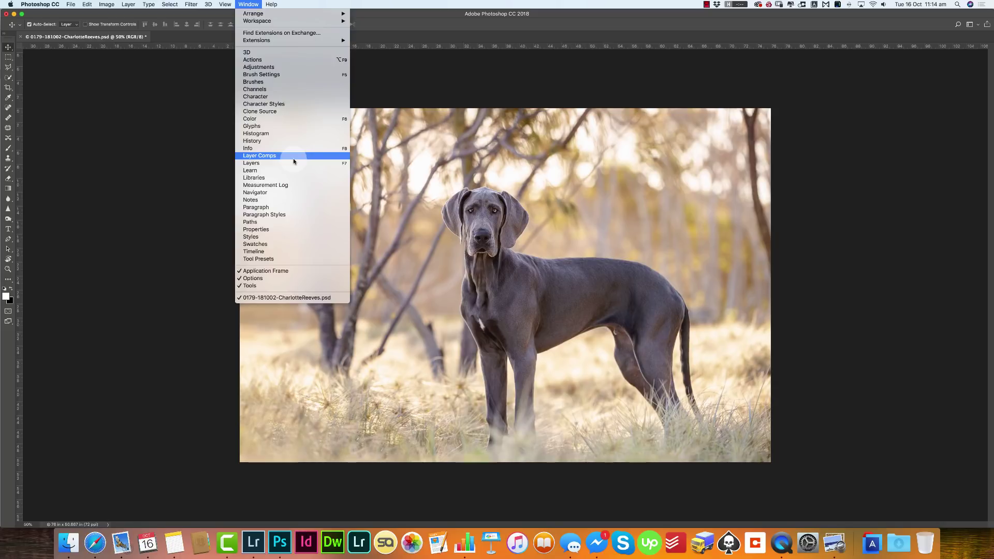
{"action": "left_click", "coordinate": [261, 133]}
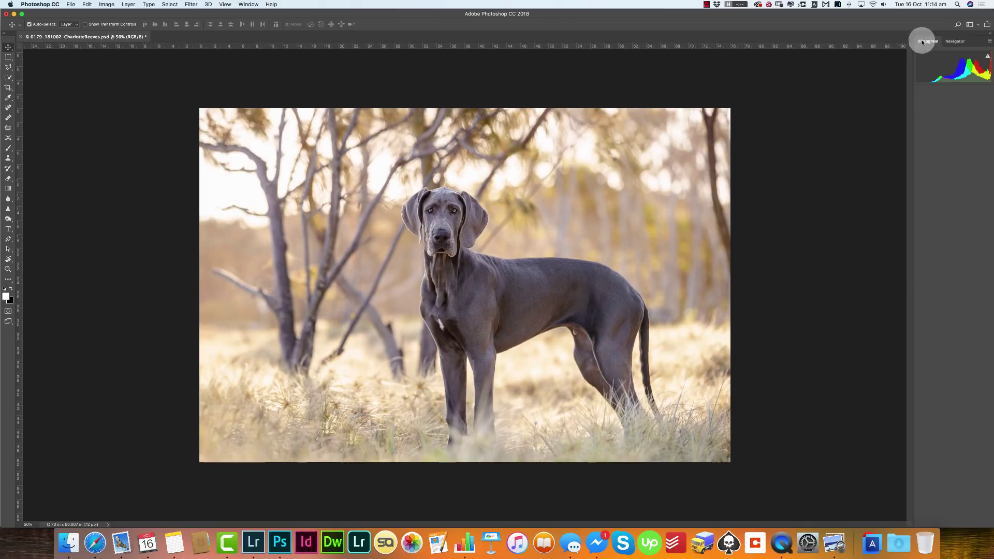
{"action": "left_click", "coordinate": [956, 42]}
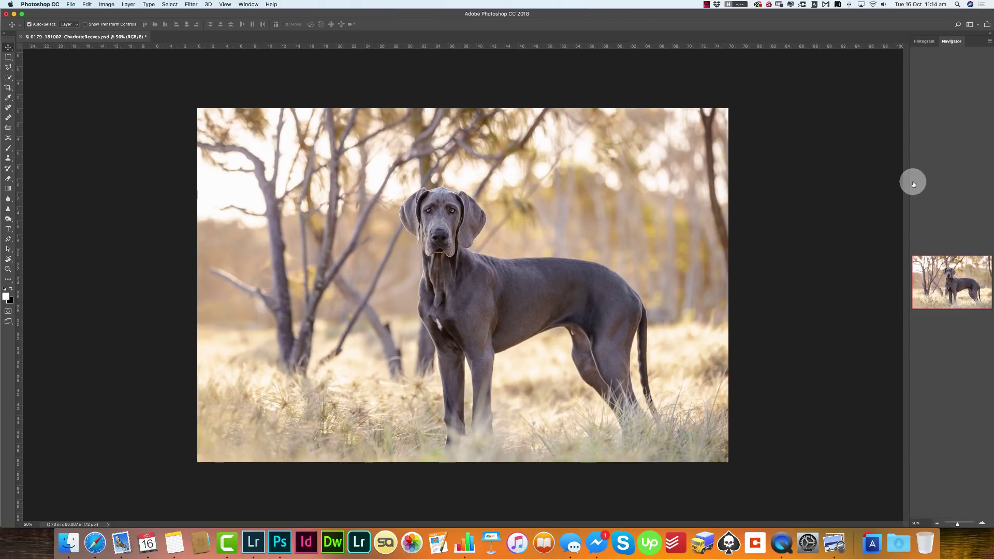
{"action": "left_click_drag", "start_coordinate": [906, 182], "coordinate": [865, 180]}
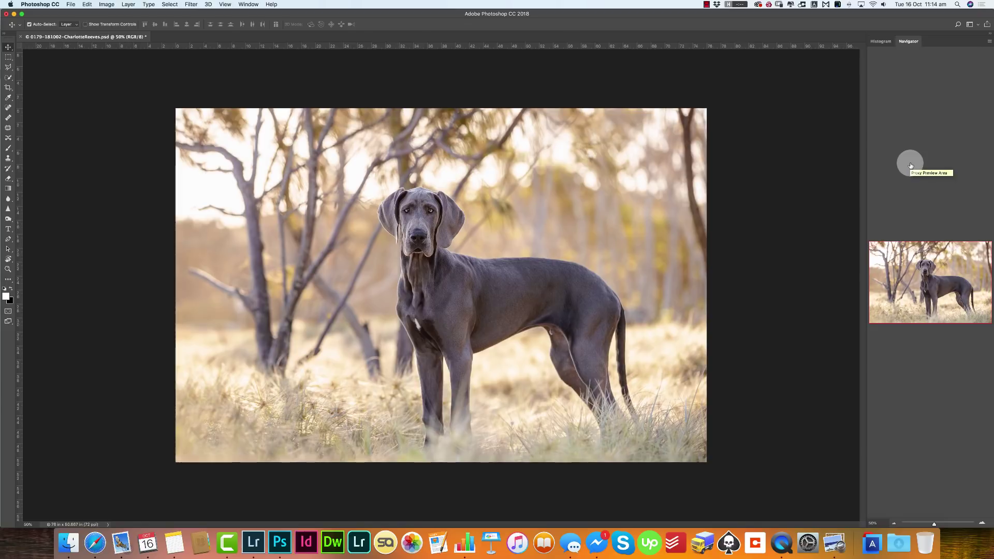
{"action": "right_click", "coordinate": [913, 42]}
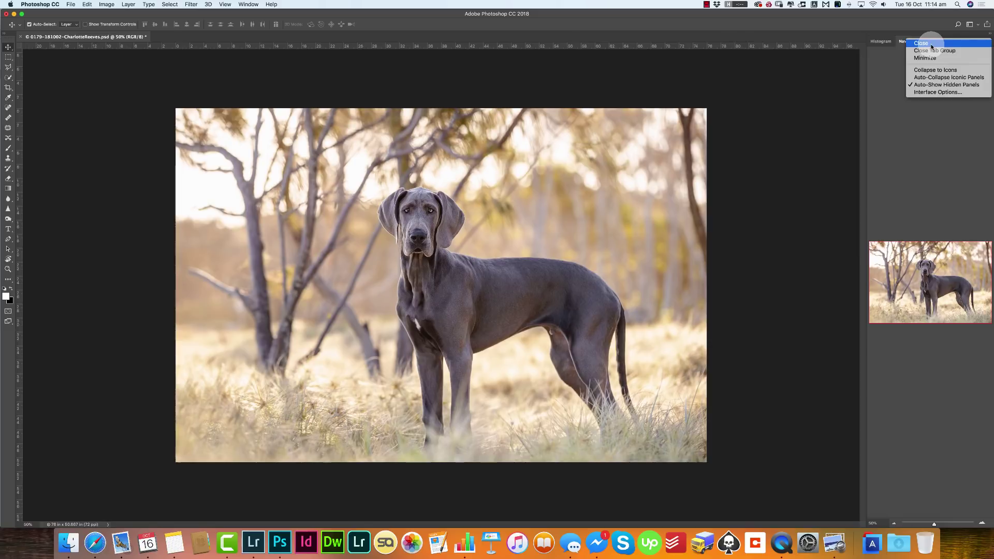
{"action": "left_click", "coordinate": [927, 139]}
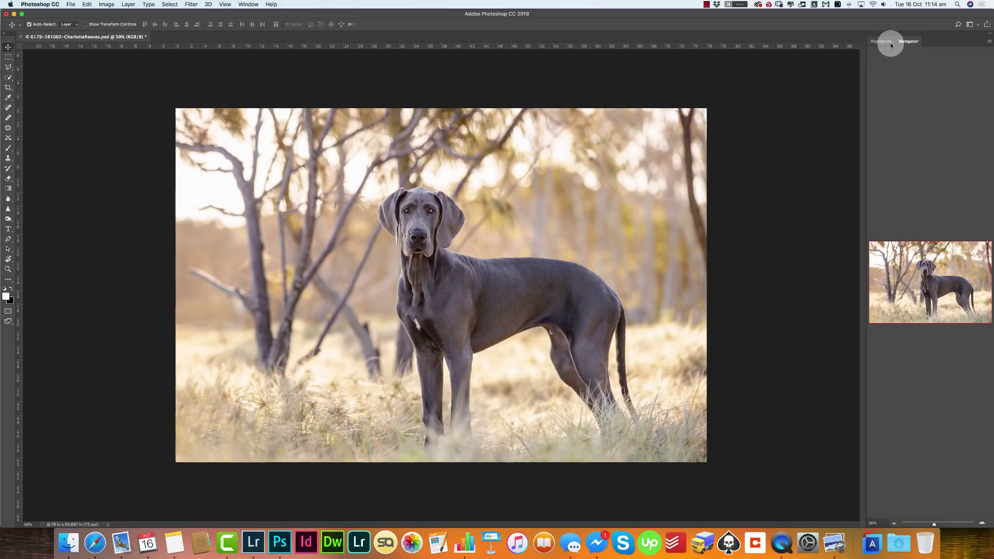
Step: Open the Info panel and move it into the group with Histogram and Navigator
{"action": "left_click", "coordinate": [248, 4]}
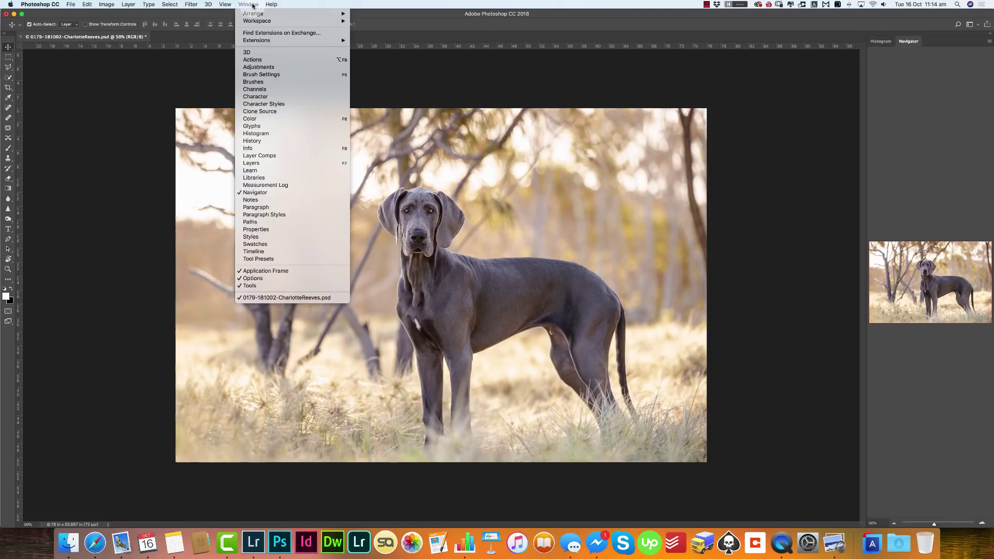
{"action": "left_click", "coordinate": [274, 148]}
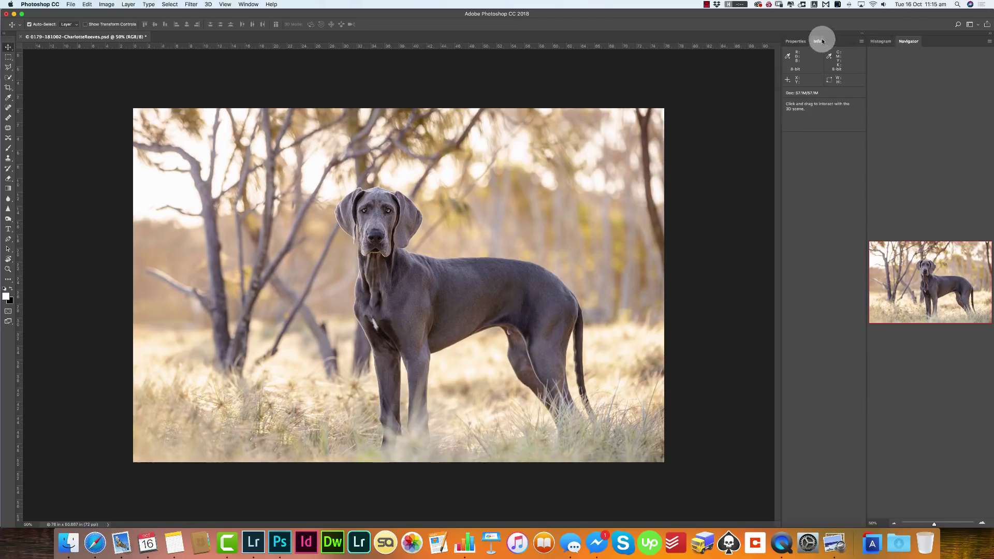
{"action": "left_click_drag", "start_coordinate": [815, 41], "coordinate": [940, 43]}
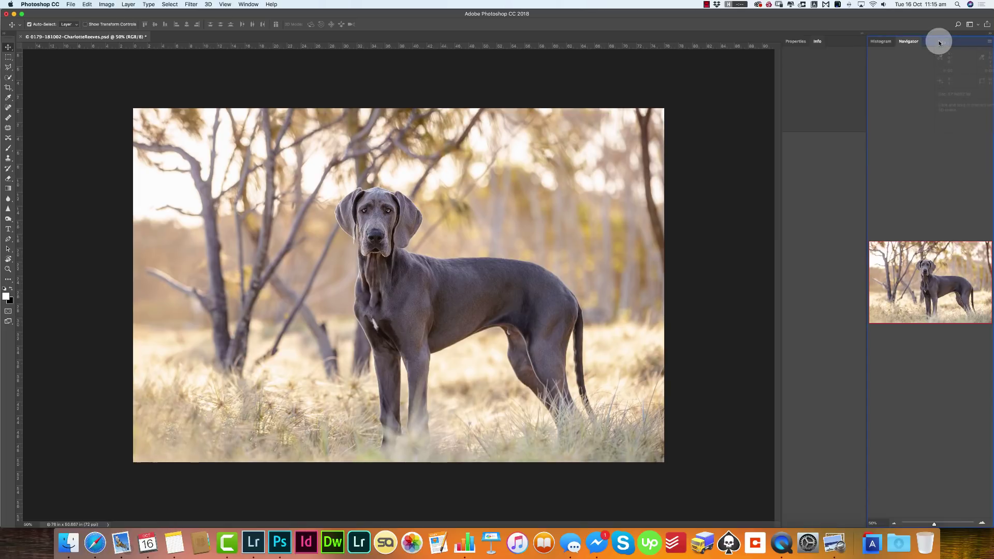
{"action": "left_click_drag", "start_coordinate": [939, 43], "coordinate": [940, 43]}
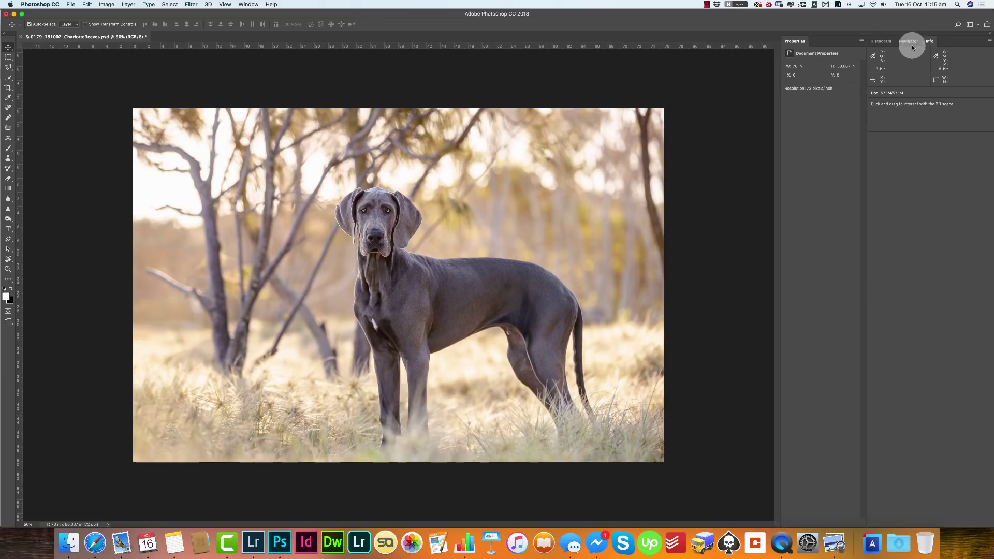
Step: Check the Histogram, Navigator and Info panels in their group, and dock the Properties panel directly beneath that group
{"action": "left_click", "coordinate": [883, 42]}
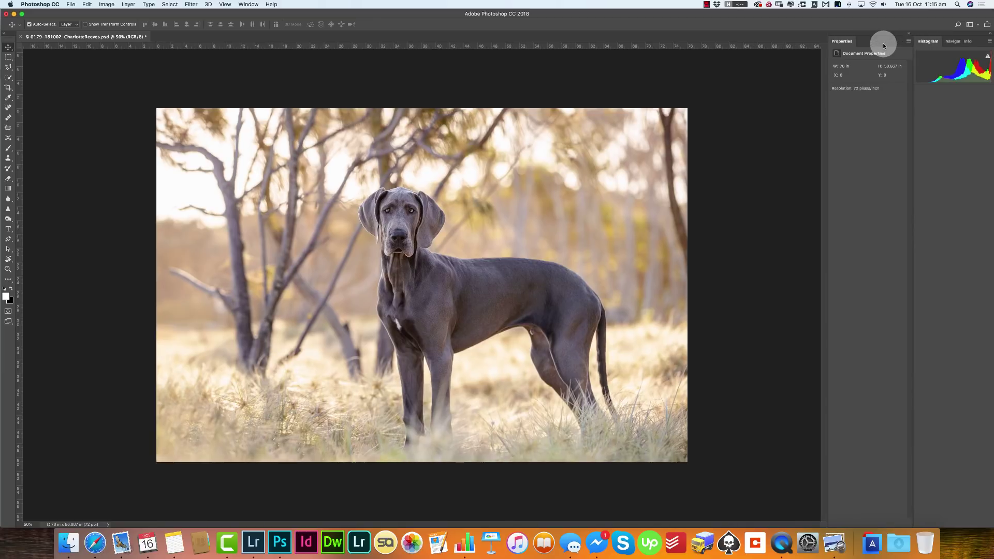
{"action": "left_click", "coordinate": [952, 42]}
{"action": "left_click", "coordinate": [929, 42]}
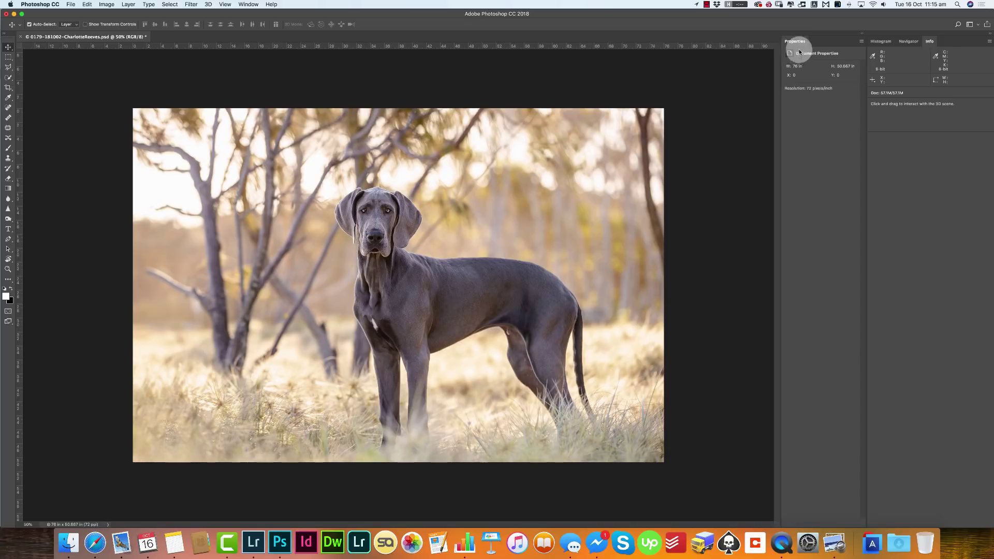
{"action": "left_click_drag", "start_coordinate": [795, 41], "coordinate": [901, 66]}
{"action": "left_click_drag", "start_coordinate": [902, 183], "coordinate": [905, 137]}
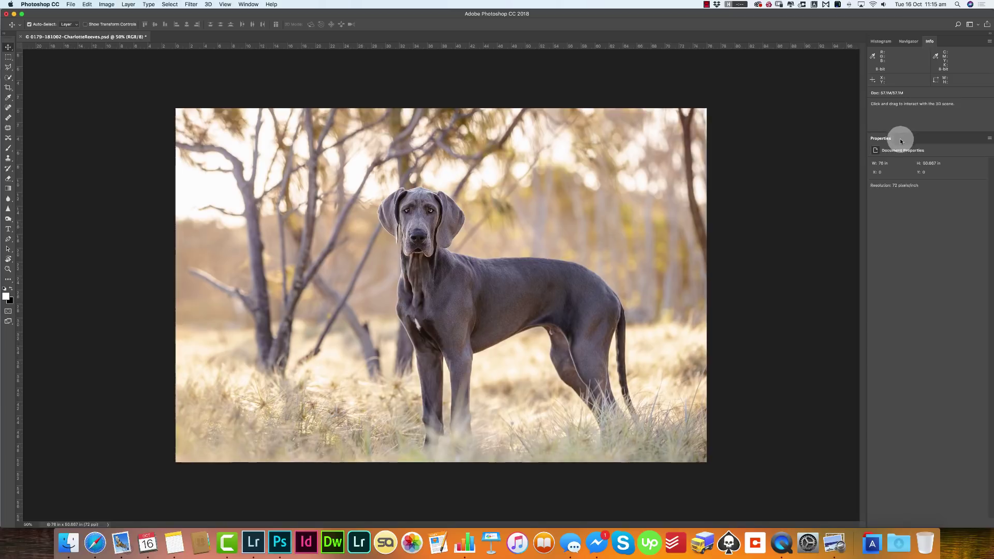
Step: Reduce the Navigator panel's height to fit its preview, and view each panel in the group, ending on Info
{"action": "left_click", "coordinate": [880, 41]}
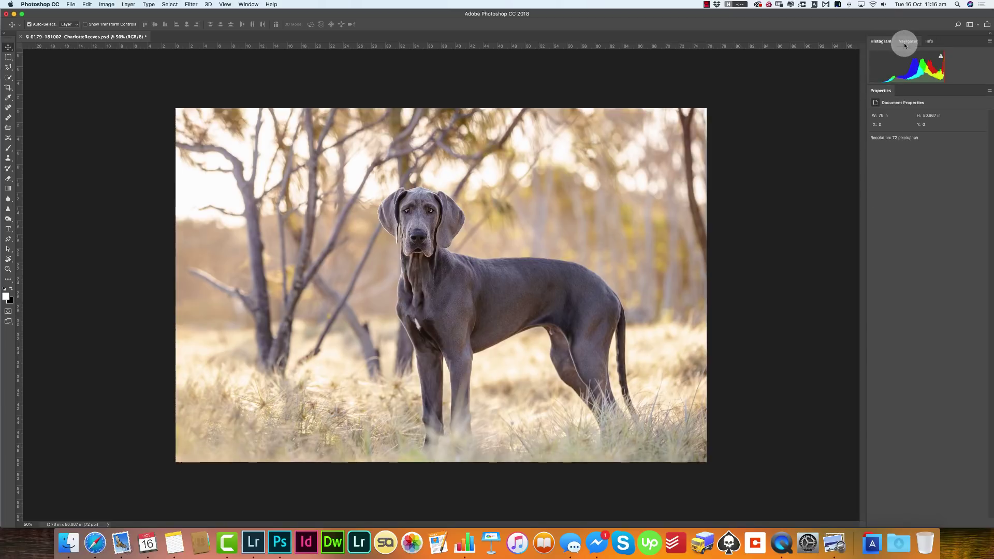
{"action": "left_click", "coordinate": [907, 41]}
{"action": "left_click", "coordinate": [929, 41]}
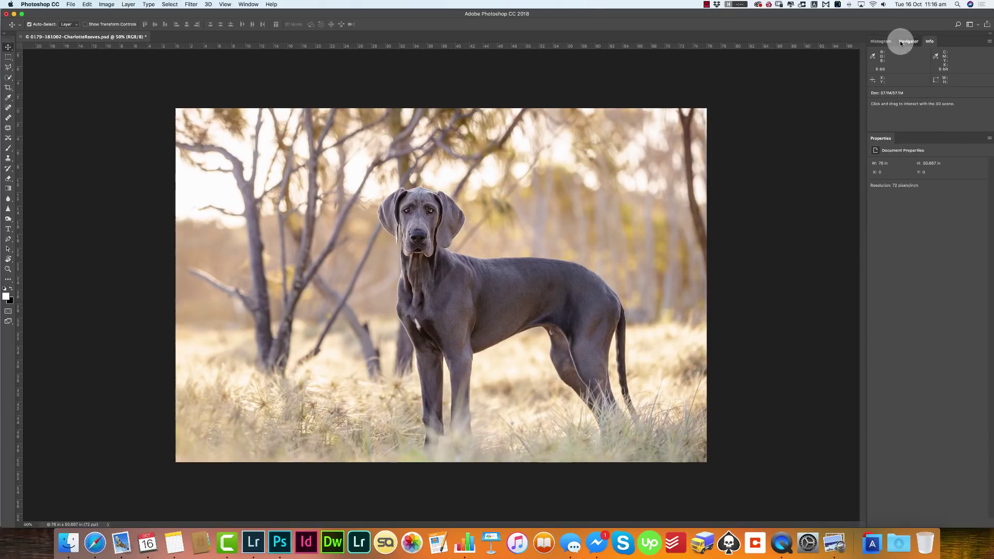
{"action": "left_click", "coordinate": [900, 43]}
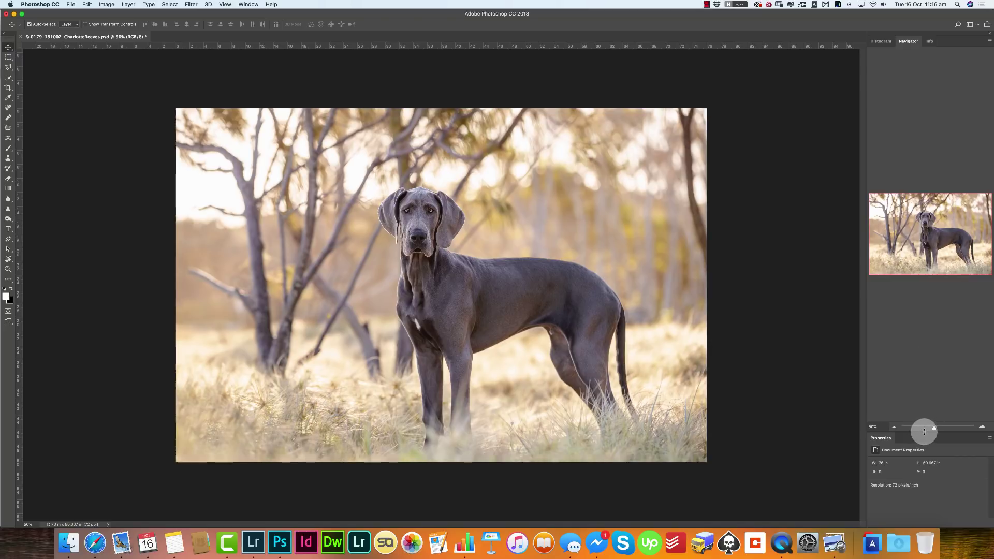
{"action": "left_click_drag", "start_coordinate": [924, 431], "coordinate": [925, 155]}
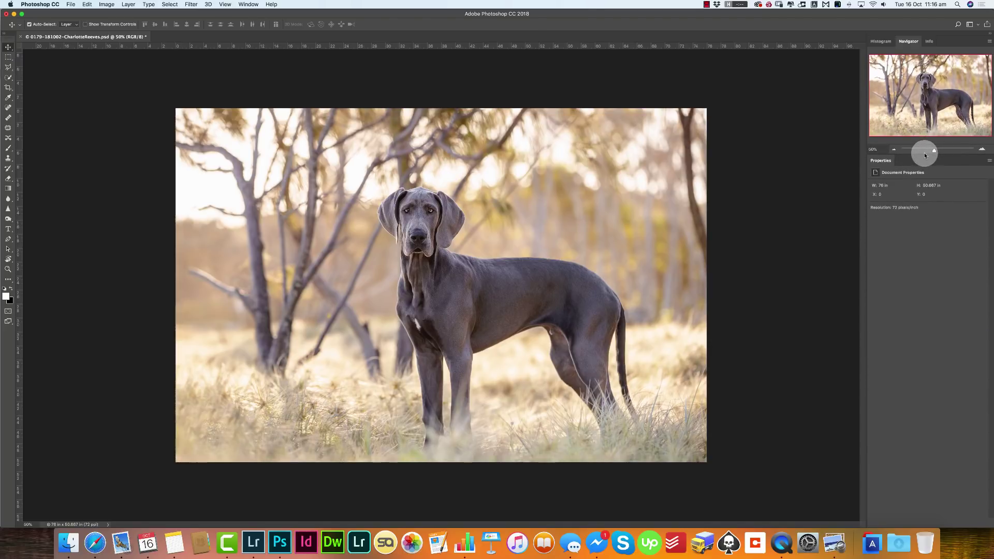
{"action": "left_click", "coordinate": [885, 44]}
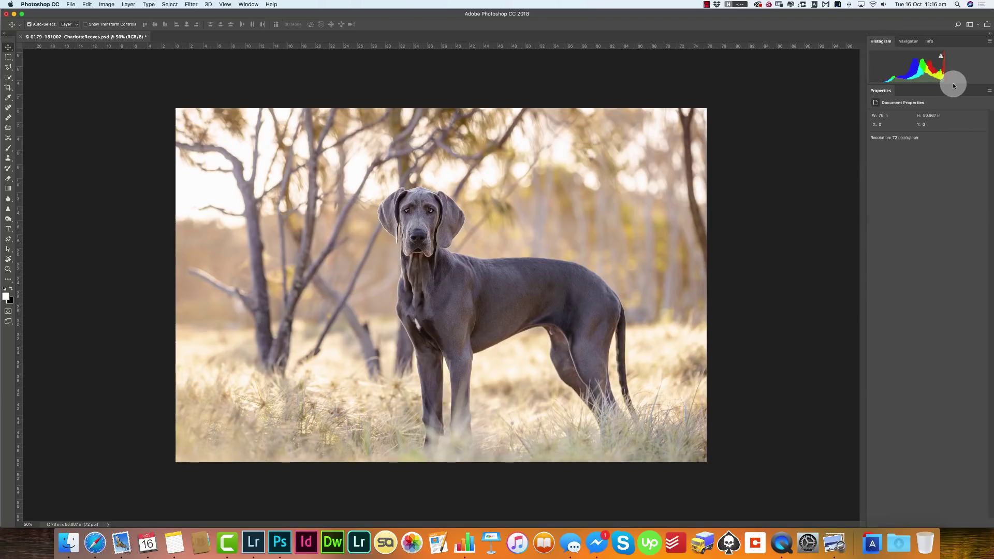
{"action": "left_click", "coordinate": [928, 41]}
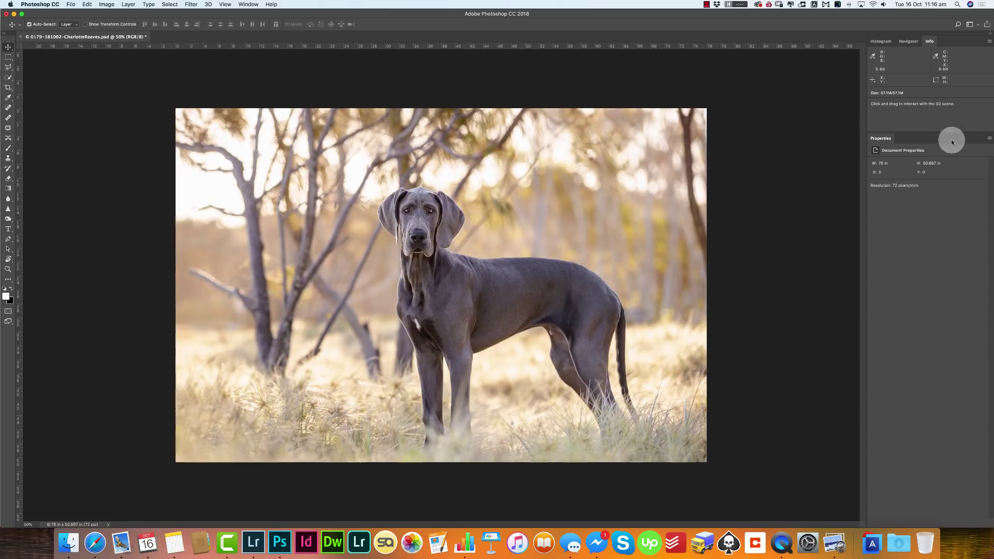
Step: Bring the Navigator panel to the front of its group and increase the group's height slightly above Properties
{"action": "left_click", "coordinate": [907, 41]}
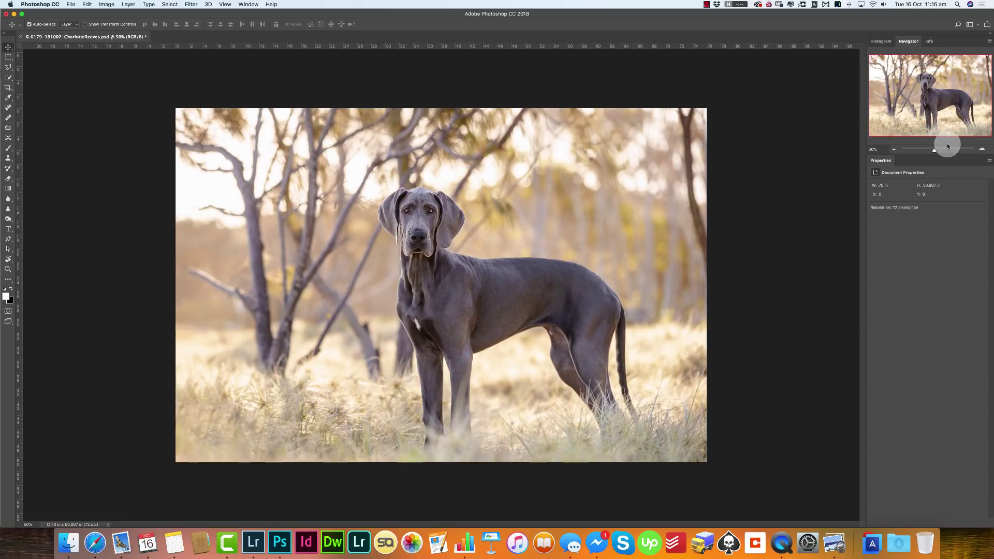
{"action": "mouse_move", "coordinate": [948, 160]}
{"action": "left_mouse_down"}
{"action": "mouse_move", "coordinate": [949, 279]}
{"action": "mouse_move", "coordinate": [942, 160]}
{"action": "left_mouse_up"}
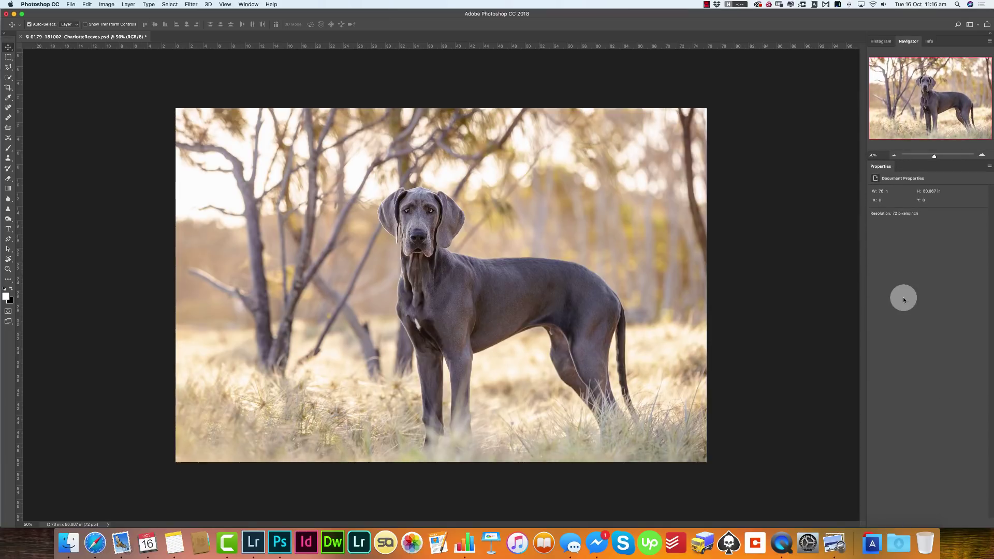
Step: Open the Actions panel, dock it beneath Properties and extend its height to show the full set of action buttons
{"action": "left_click", "coordinate": [248, 5]}
{"action": "mouse_move", "coordinate": [253, 15]}
{"action": "left_click", "coordinate": [311, 59]}
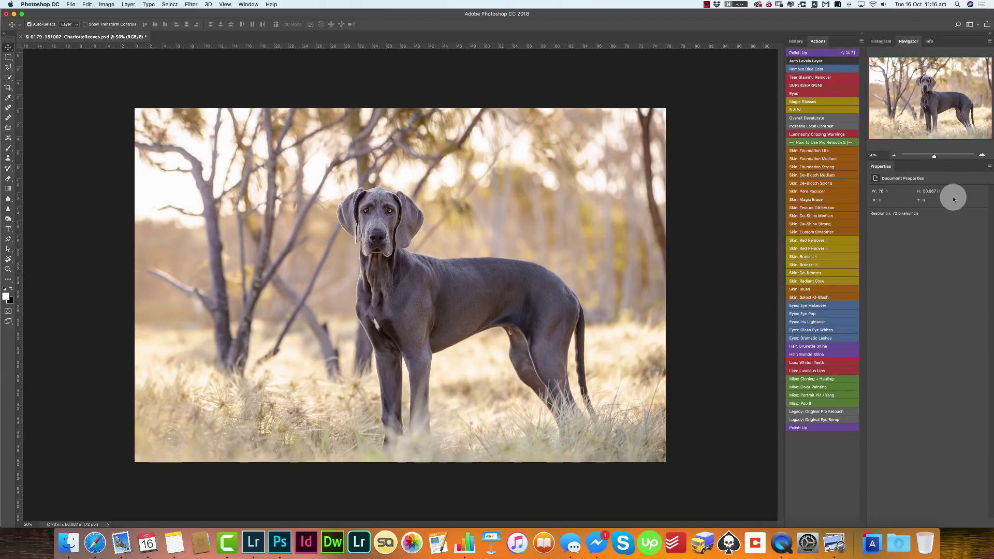
{"action": "left_click_drag", "start_coordinate": [818, 42], "coordinate": [957, 524]}
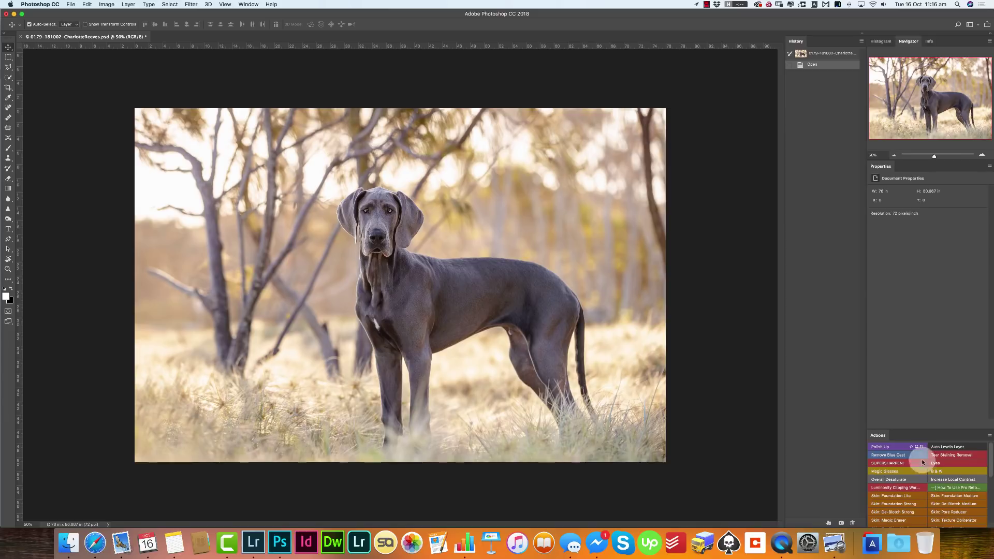
{"action": "left_click_drag", "start_coordinate": [919, 429], "coordinate": [922, 296]}
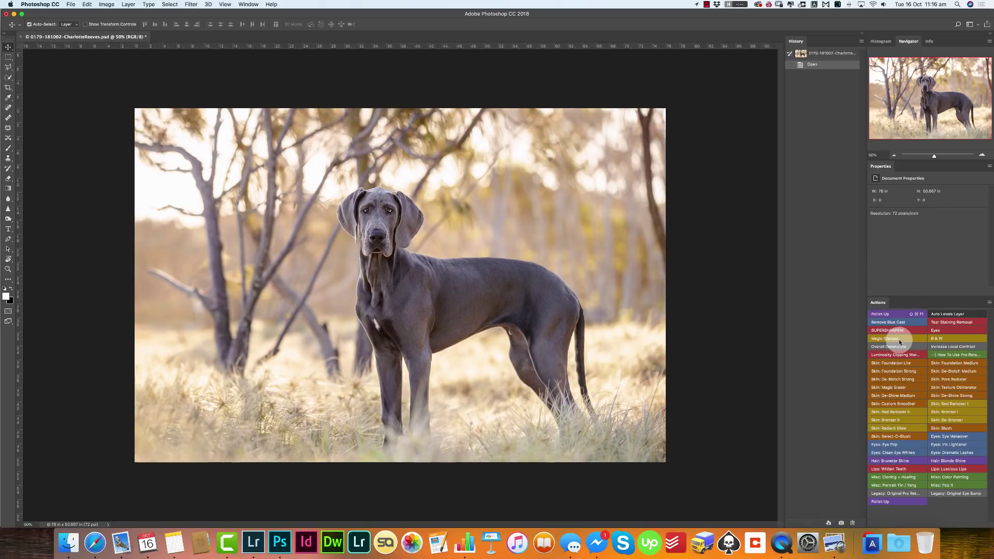
Step: View the action sets as a list with Button Mode off, expand the Used most often set, and turn Button Mode back on
{"action": "left_click", "coordinate": [989, 303]}
{"action": "left_click", "coordinate": [910, 258]}
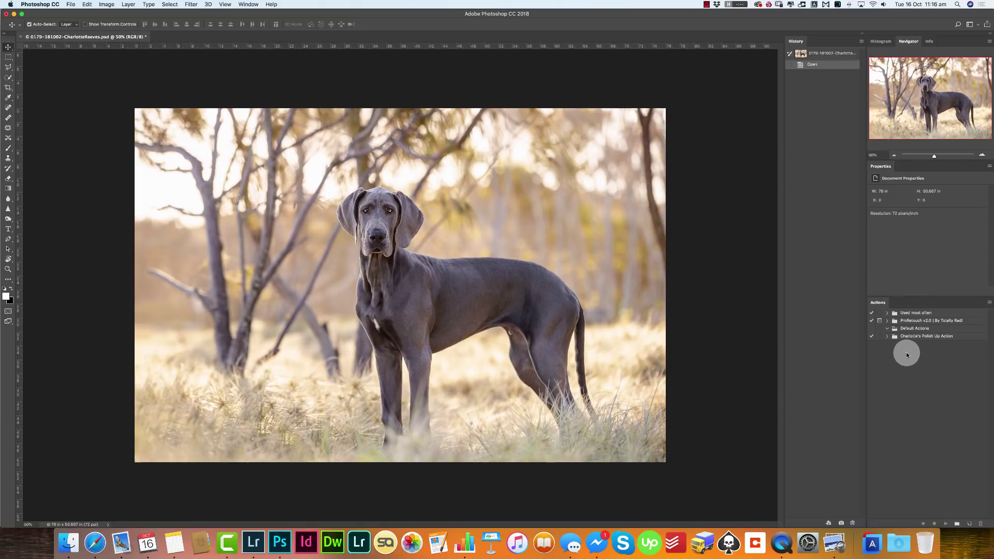
{"action": "left_click", "coordinate": [887, 321]}
{"action": "left_click", "coordinate": [887, 321]}
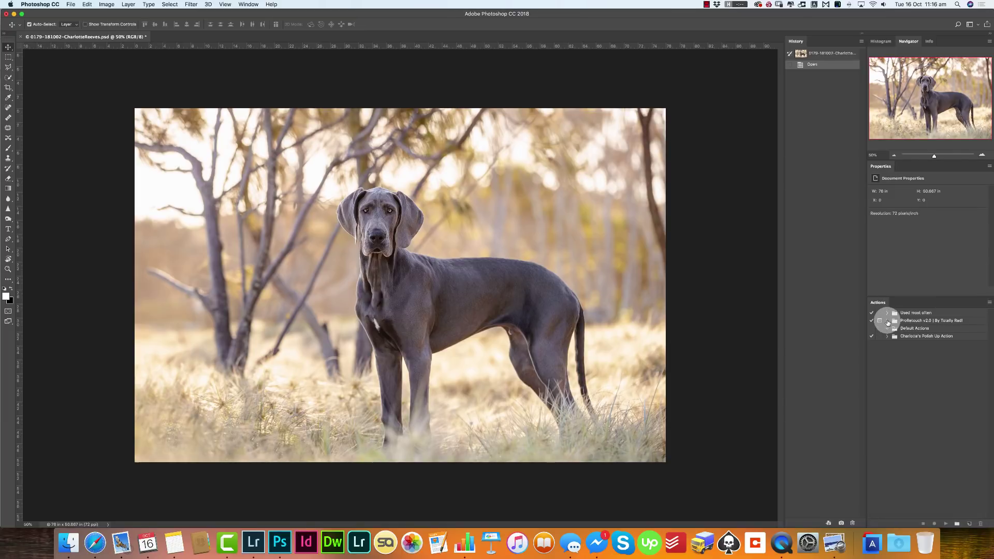
{"action": "left_click", "coordinate": [887, 313]}
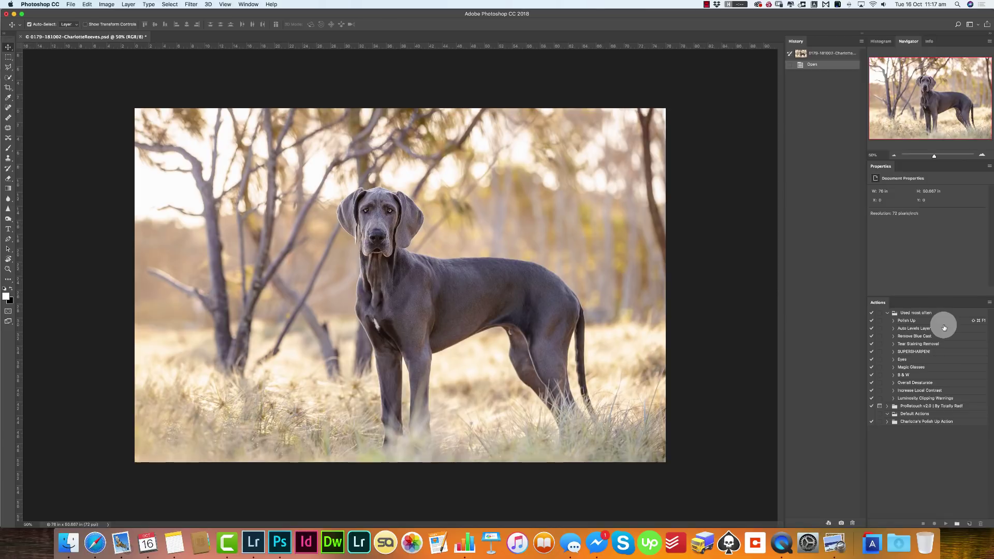
{"action": "left_click", "coordinate": [988, 302]}
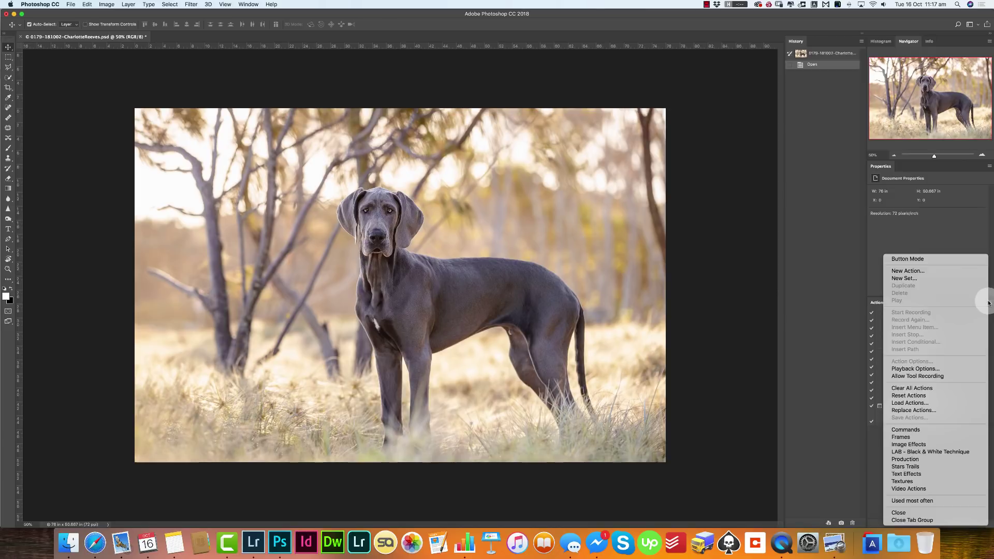
{"action": "left_click", "coordinate": [909, 259]}
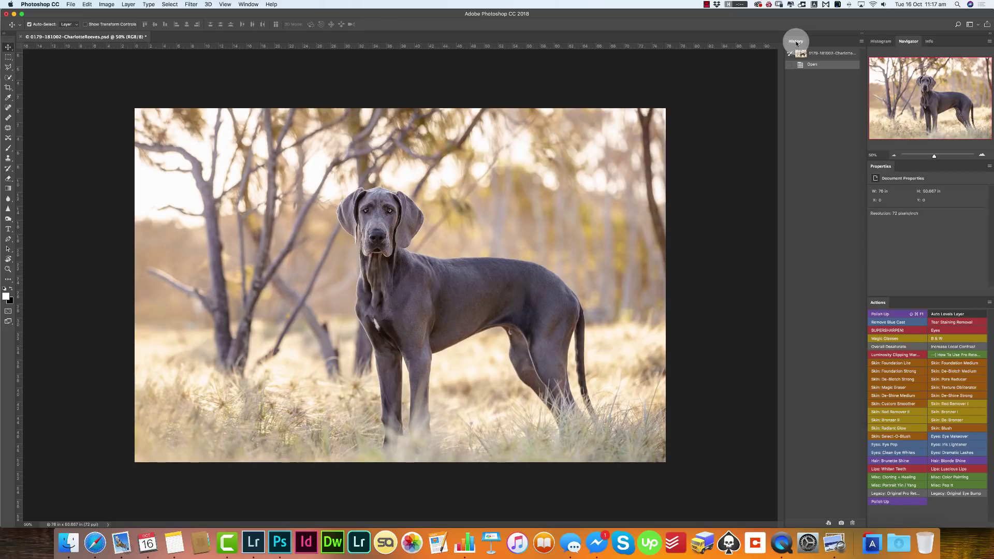
Step: Dock the History panel as a separate column on the outer side of the existing panels and widen that column
{"action": "left_click_drag", "start_coordinate": [795, 42], "coordinate": [991, 110]}
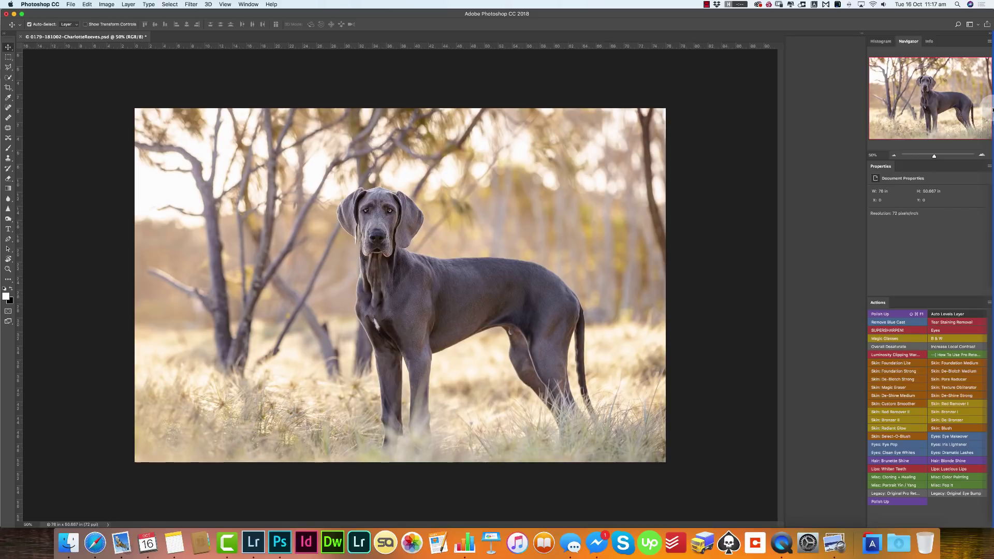
{"action": "left_click_drag", "start_coordinate": [991, 110], "coordinate": [991, 110]}
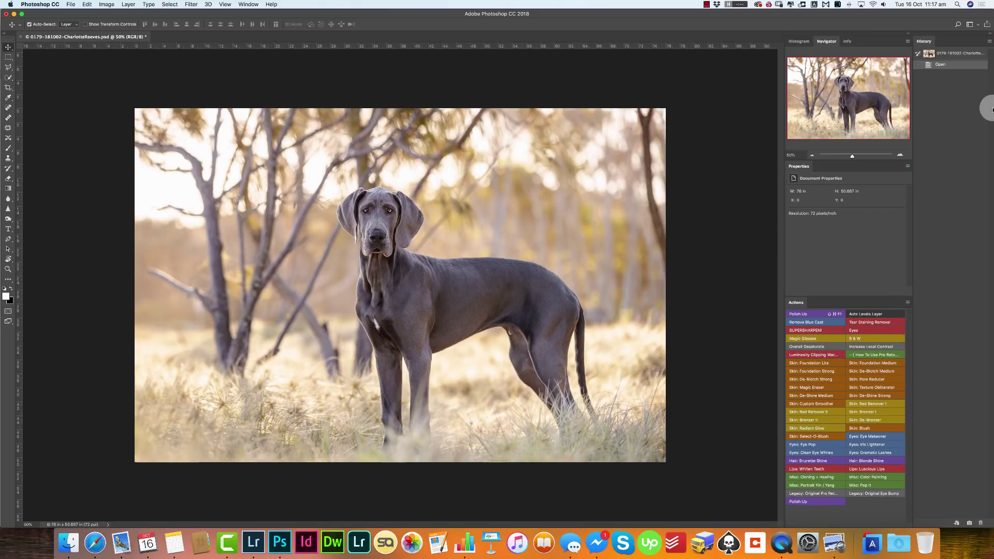
{"action": "left_click_drag", "start_coordinate": [911, 151], "coordinate": [869, 153]}
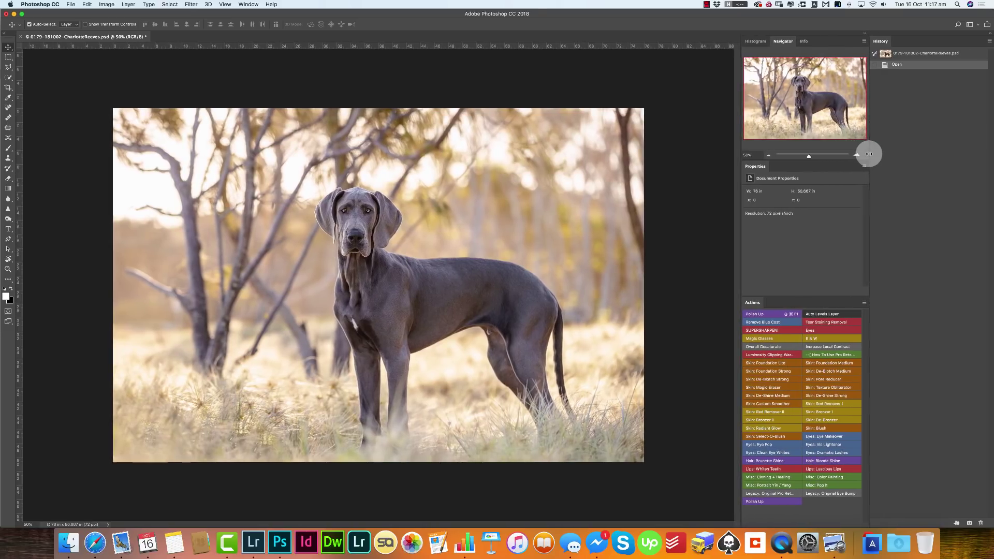
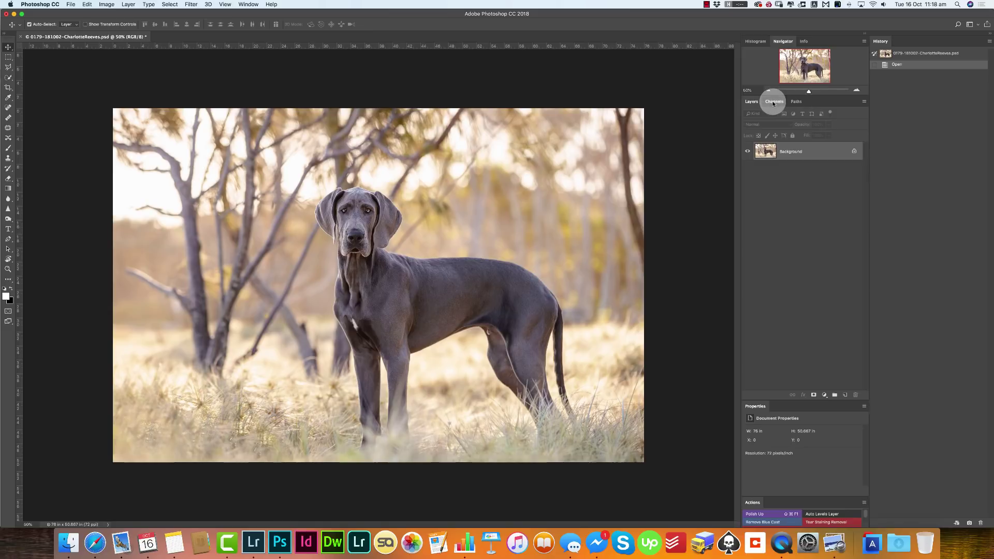
Step: Move the Layers, Channels and Paths group above the History panel with Layers in front, and increase the group's height
{"action": "left_click", "coordinate": [795, 101]}
{"action": "left_click", "coordinate": [751, 101]}
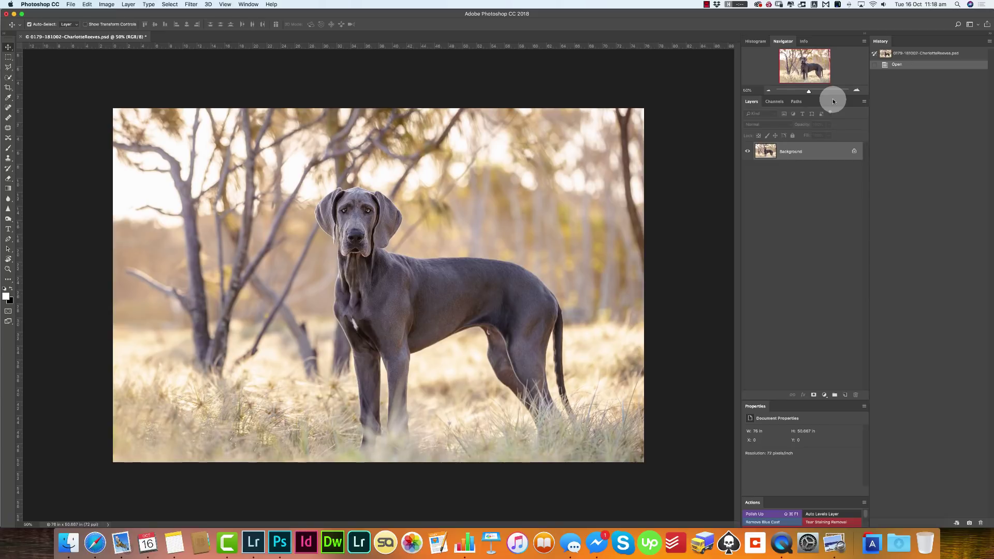
{"action": "left_click_drag", "start_coordinate": [832, 101], "coordinate": [935, 38]}
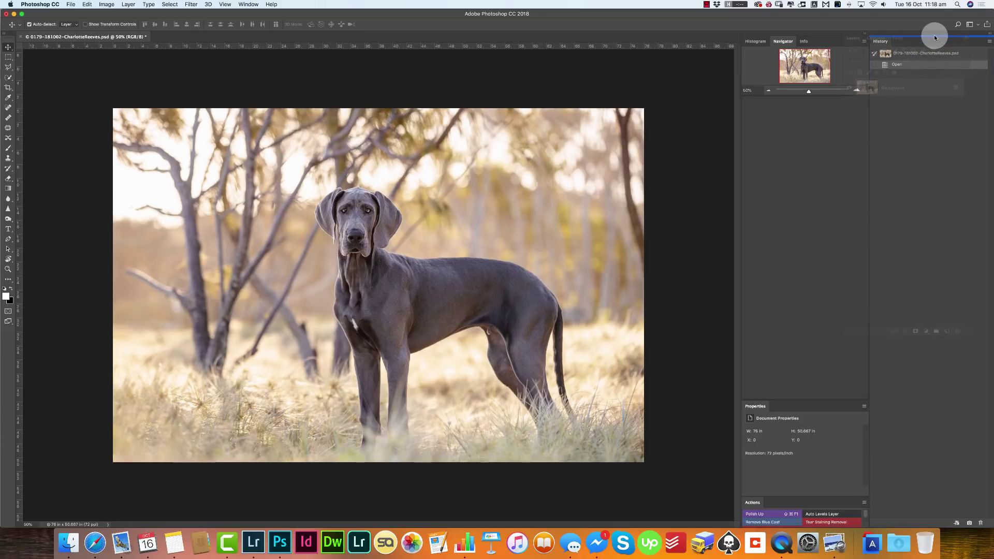
{"action": "left_click_drag", "start_coordinate": [935, 37], "coordinate": [934, 37]}
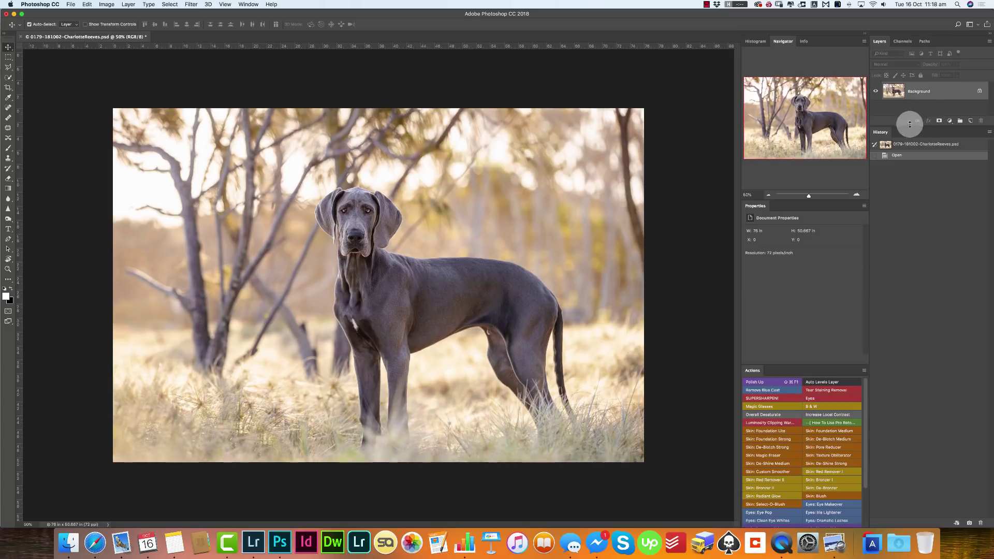
{"action": "left_click_drag", "start_coordinate": [905, 127], "coordinate": [920, 237]}
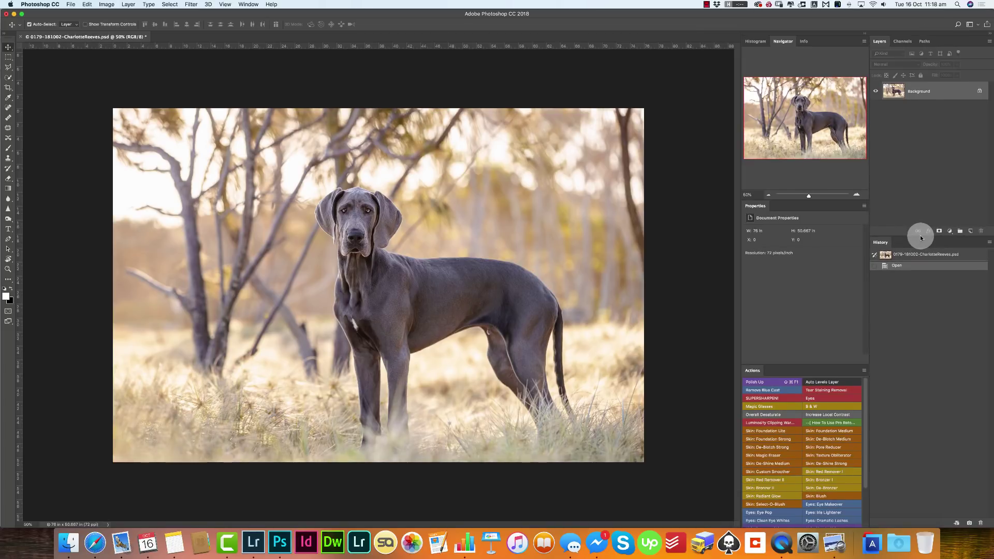
Step: View the Channels and Paths panels, move both into the History group, and bring History to the front
{"action": "left_click", "coordinate": [903, 41]}
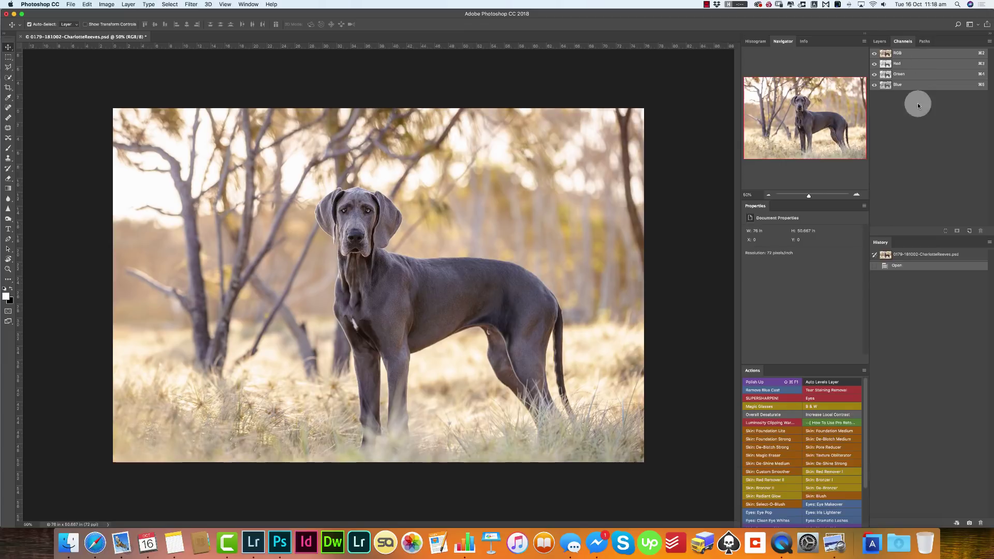
{"action": "left_click", "coordinate": [925, 41]}
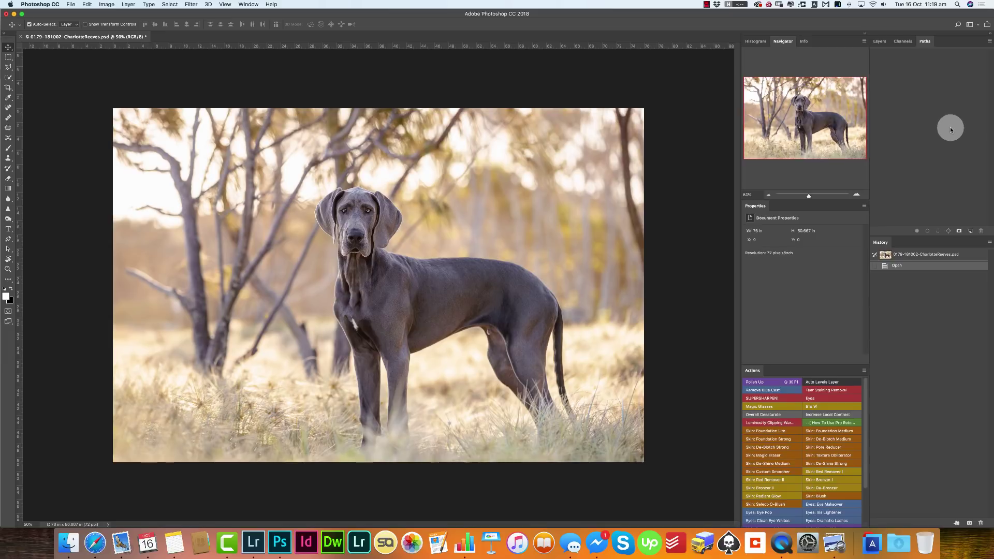
{"action": "left_click_drag", "start_coordinate": [904, 45], "coordinate": [915, 245]}
{"action": "left_click_drag", "start_coordinate": [898, 40], "coordinate": [936, 242]}
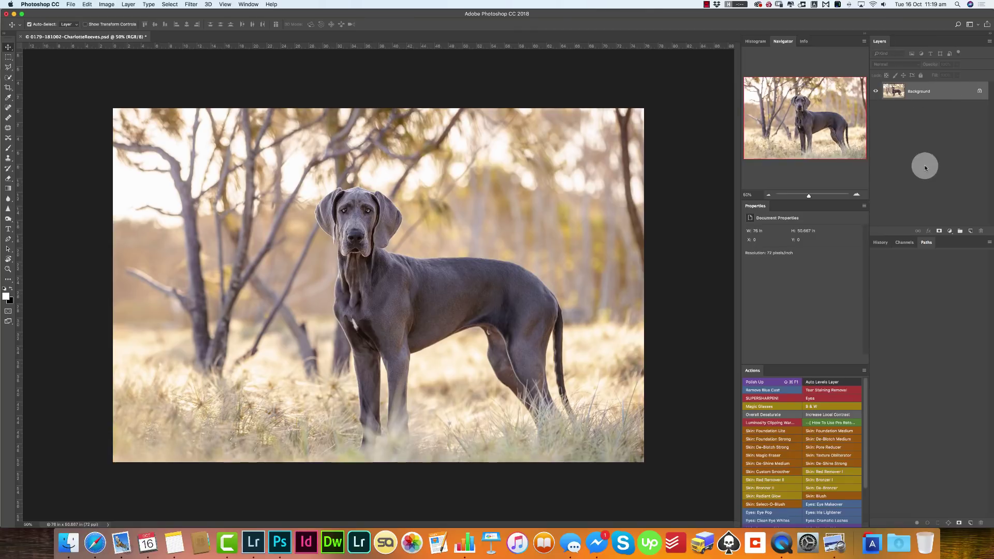
{"action": "left_click", "coordinate": [880, 242]}
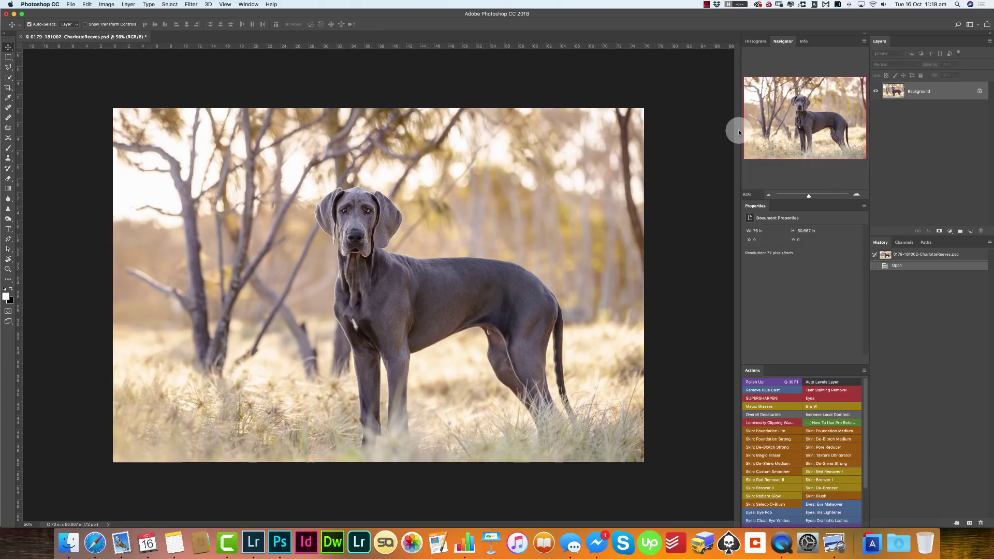
Step: Open the Character and Paragraph panels, view each one, and move their group in with Layers
{"action": "left_click", "coordinate": [248, 4]}
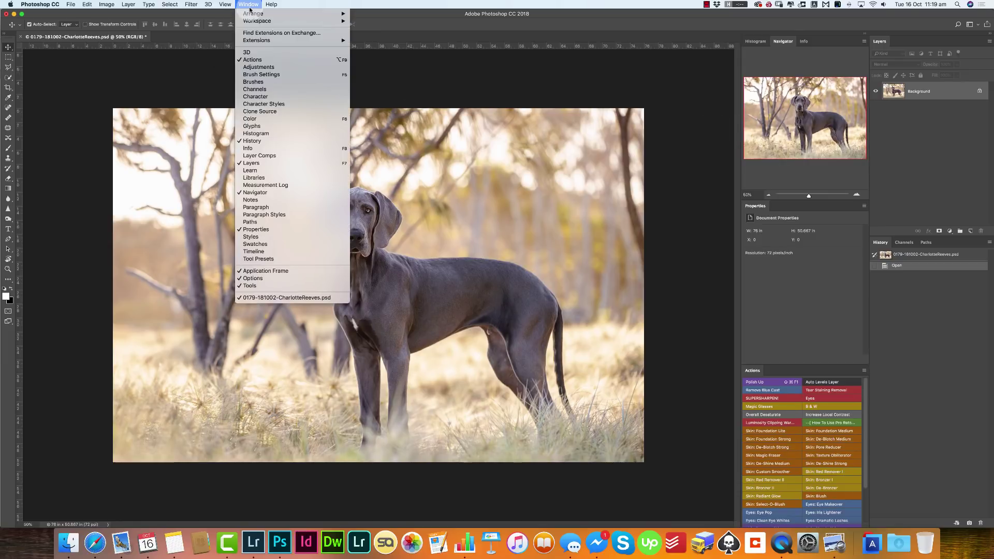
{"action": "left_click", "coordinate": [266, 97]}
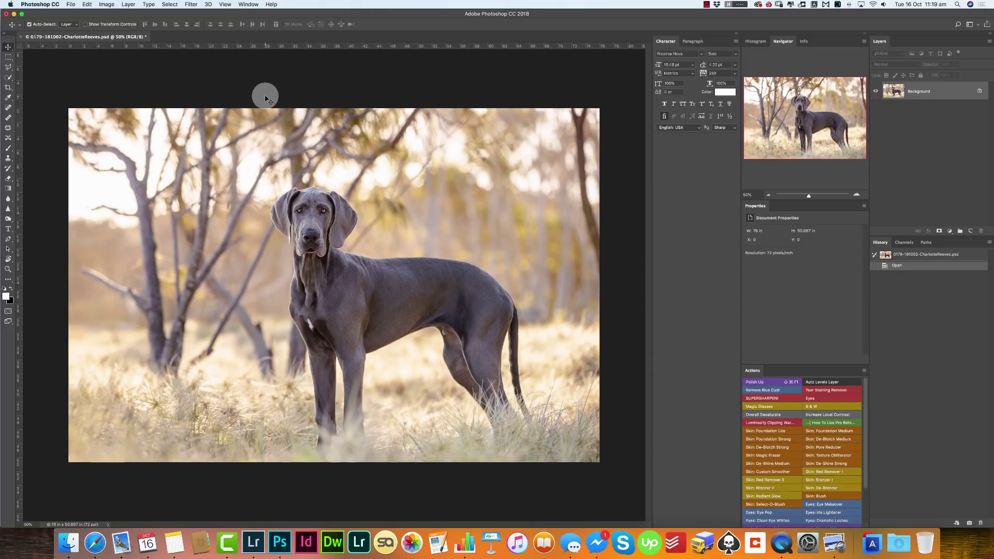
{"action": "left_click", "coordinate": [694, 41]}
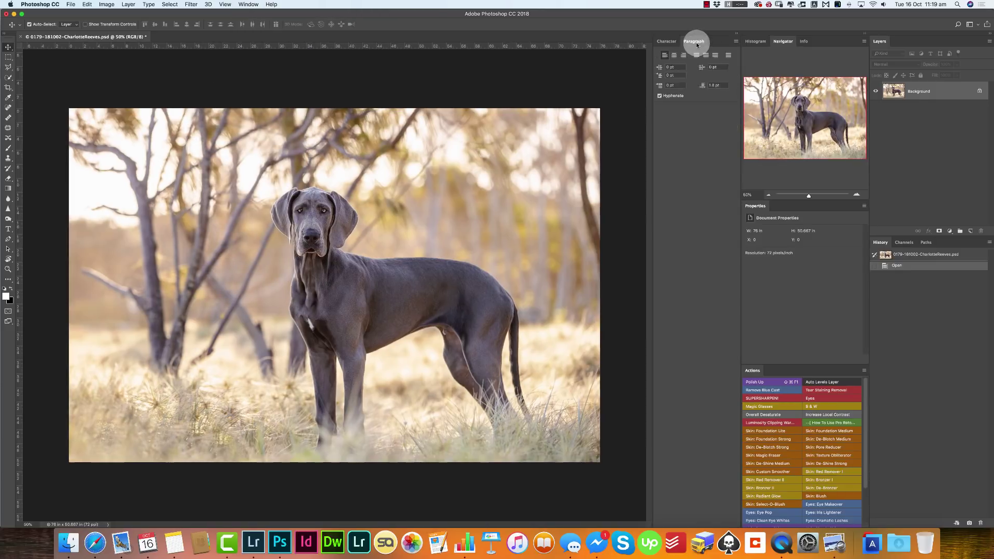
{"action": "left_click", "coordinate": [666, 41]}
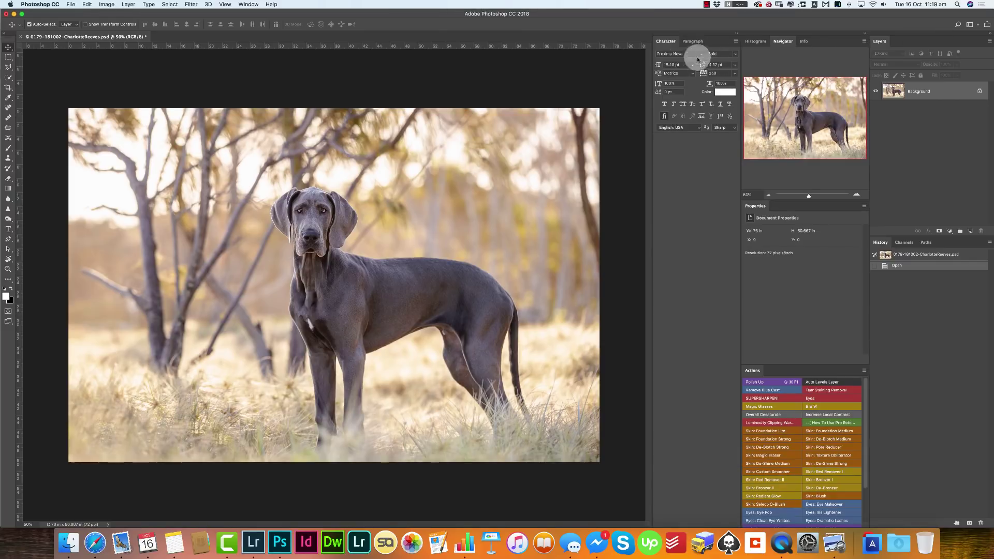
{"action": "left_click_drag", "start_coordinate": [716, 42], "coordinate": [936, 42]}
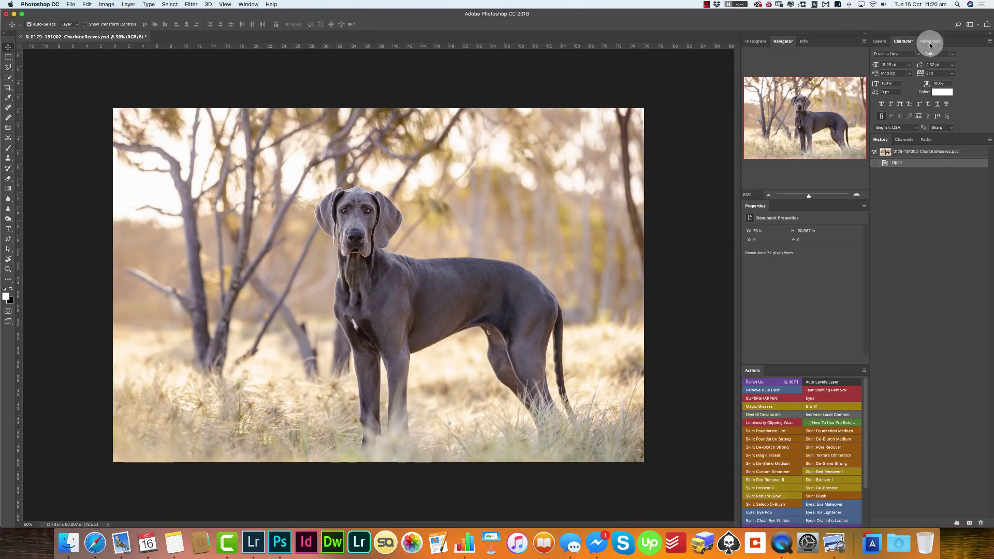
Step: Check the Character and Paragraph panels in the Layers group, increase the Layers panel's height, and leave Layers in front
{"action": "left_click", "coordinate": [929, 41]}
{"action": "left_click", "coordinate": [896, 42]}
{"action": "left_click", "coordinate": [883, 41]}
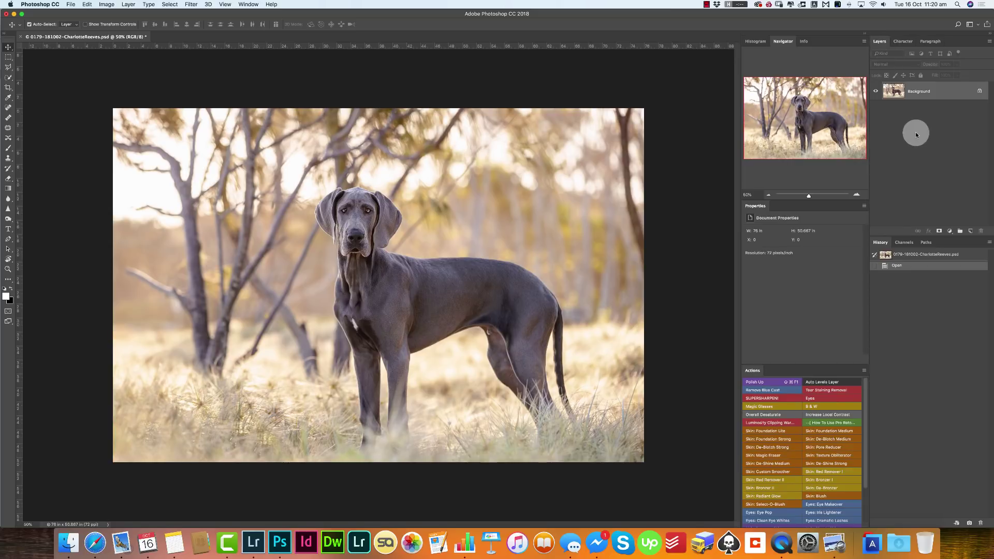
{"action": "left_click_drag", "start_coordinate": [907, 238], "coordinate": [907, 280]}
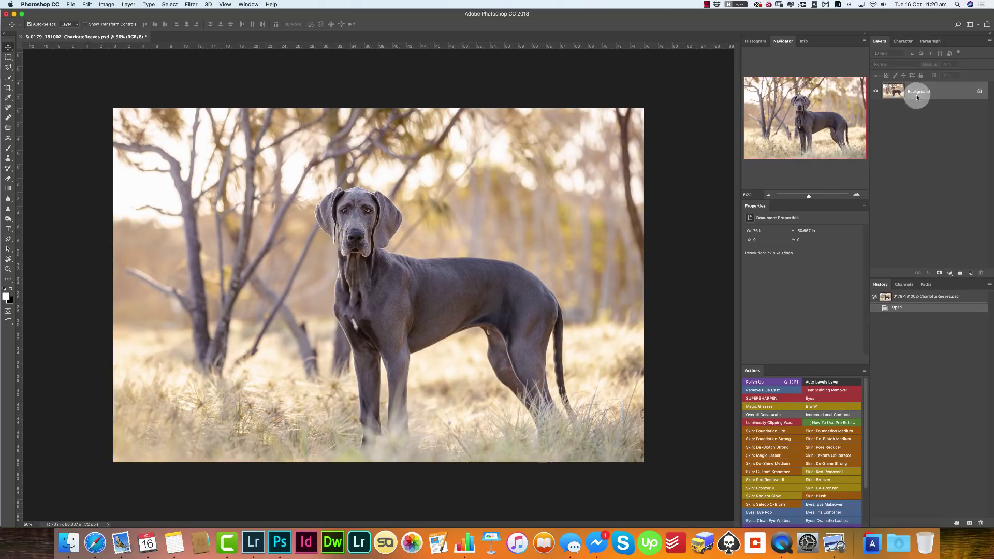
{"action": "left_click", "coordinate": [903, 42]}
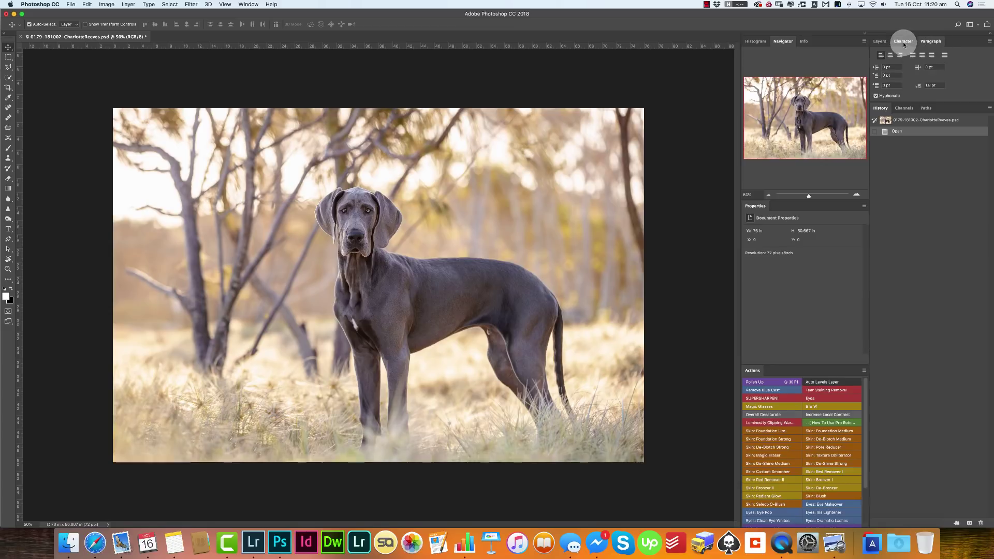
{"action": "left_click", "coordinate": [930, 41]}
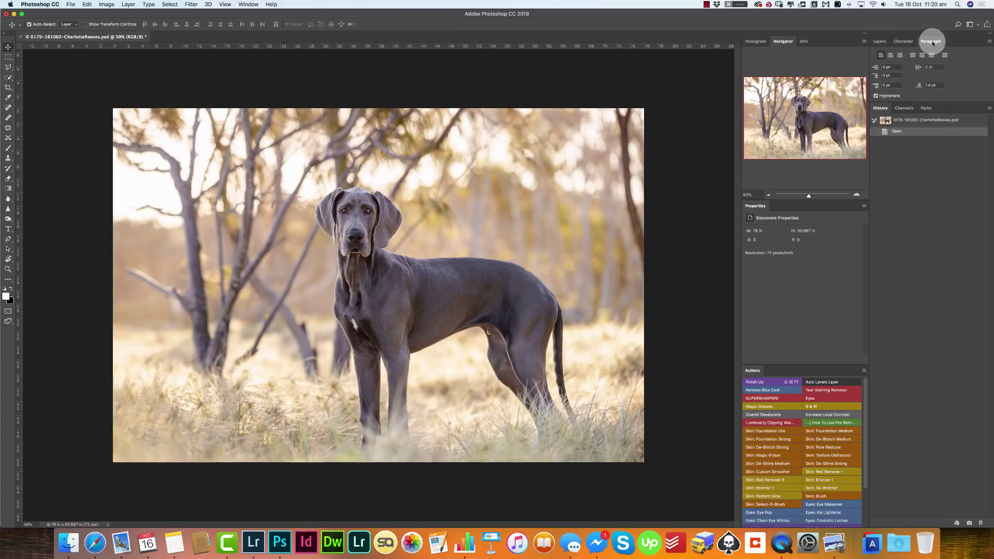
{"action": "left_click", "coordinate": [881, 41]}
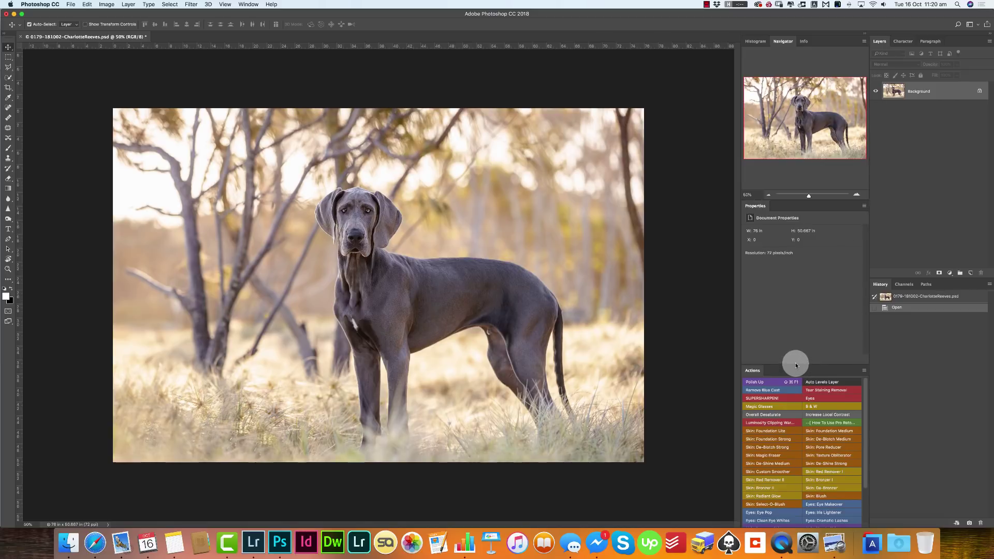
Step: Save the panel layout as a new workspace named with the owner's first name, and bring the Histogram panel to the front
{"action": "left_click", "coordinate": [977, 24]}
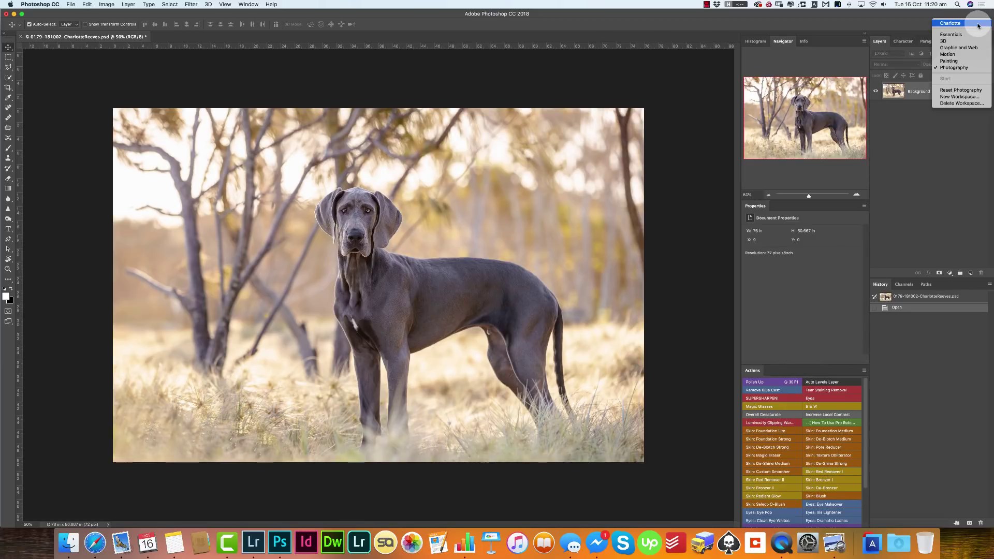
{"action": "left_click", "coordinate": [962, 98]}
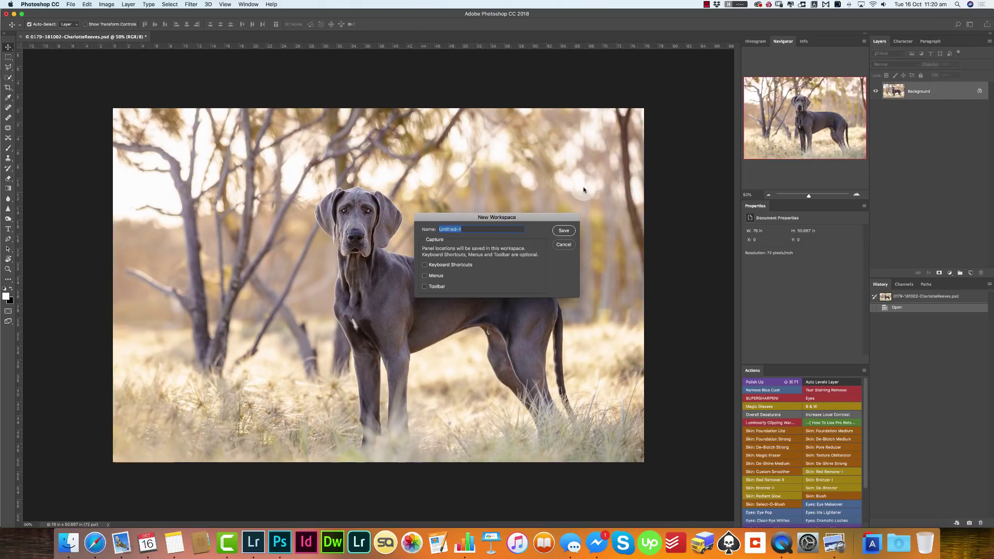
{"action": "type", "text": "Charot"}
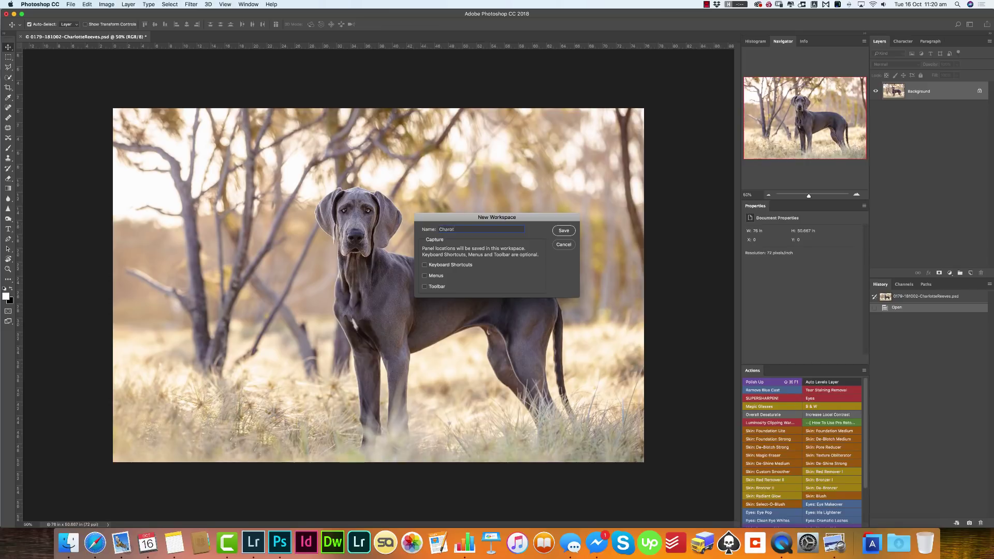
{"action": "type", "text": "loott"}
{"action": "left_click", "coordinate": [563, 230]}
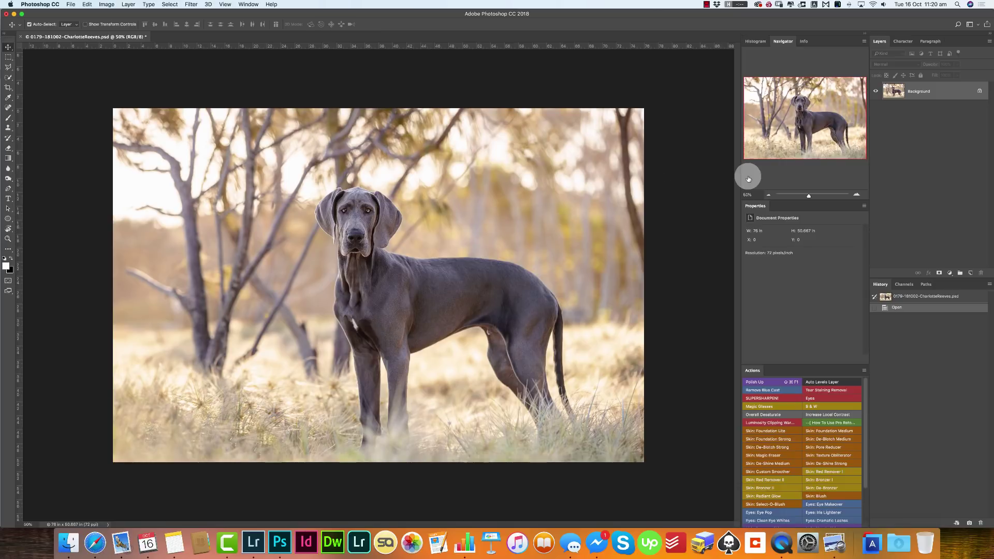
{"action": "left_click", "coordinate": [755, 42]}
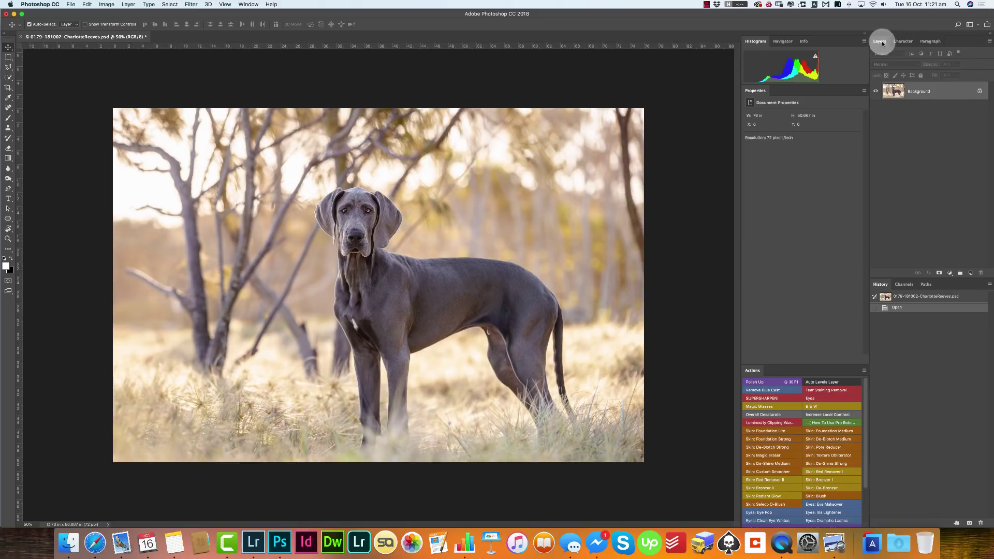
Step: Set the Layers panel thumbnails to the largest size, trying Entire Document contents but keeping Layer Bounds
{"action": "left_click", "coordinate": [989, 44]}
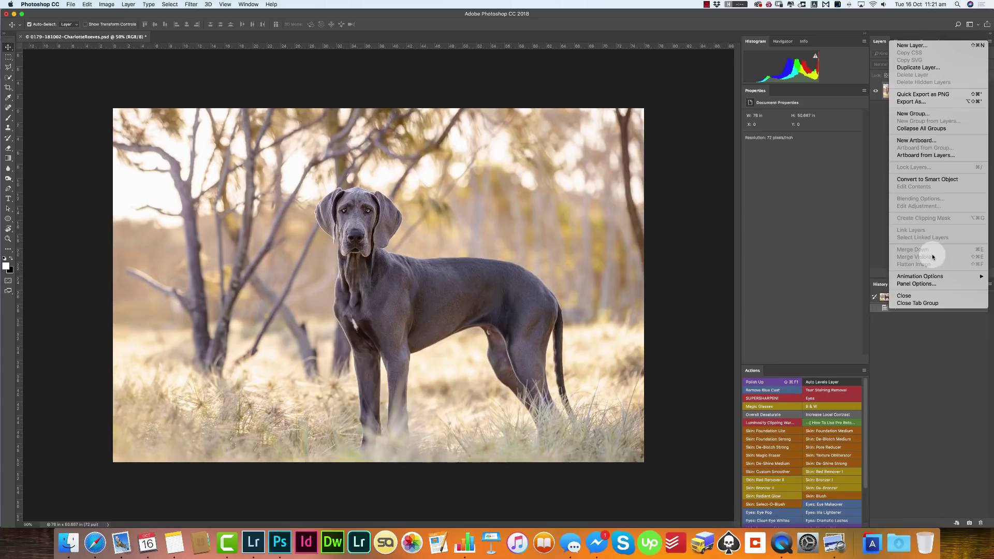
{"action": "left_click", "coordinate": [925, 284]}
{"action": "left_click_drag", "start_coordinate": [535, 160], "coordinate": [649, 125]}
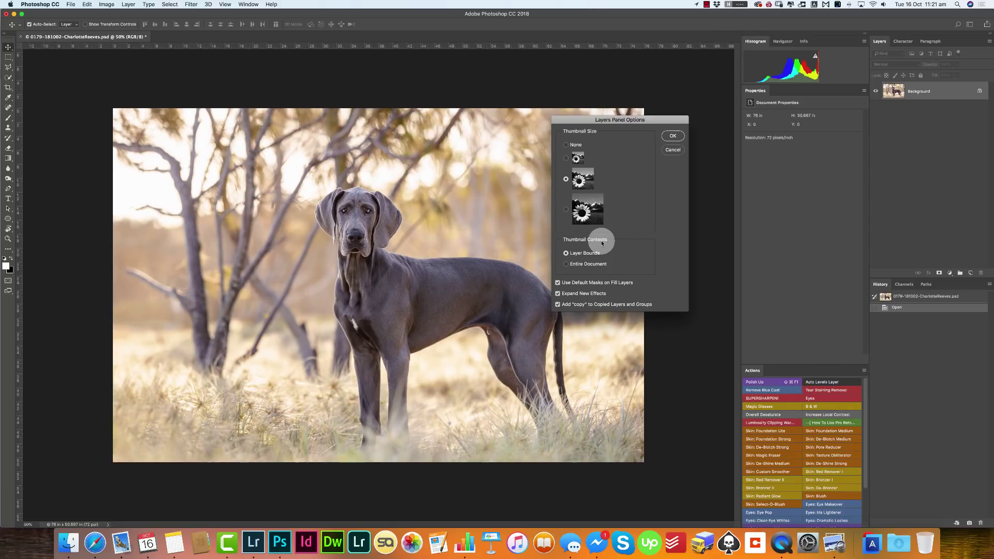
{"action": "left_click", "coordinate": [588, 265]}
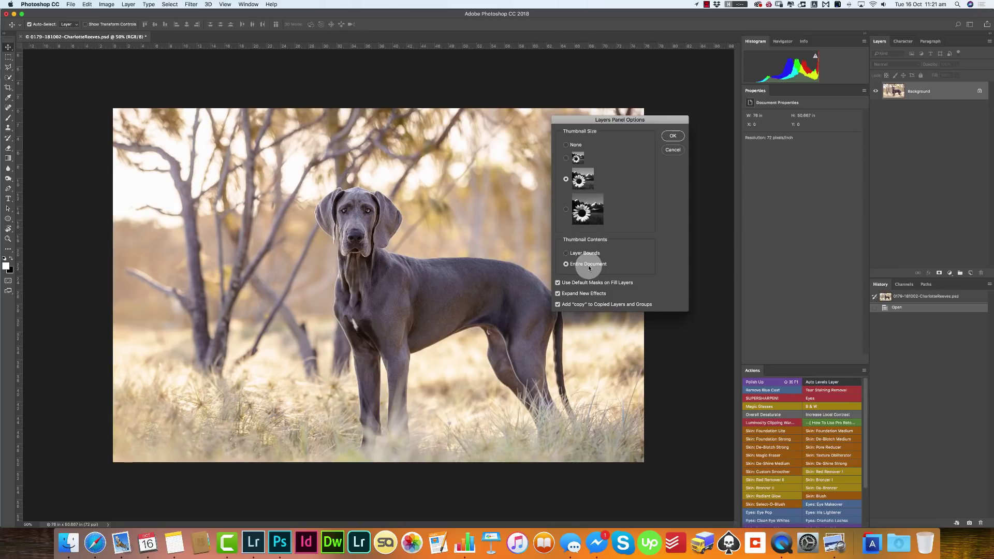
{"action": "left_click", "coordinate": [586, 252]}
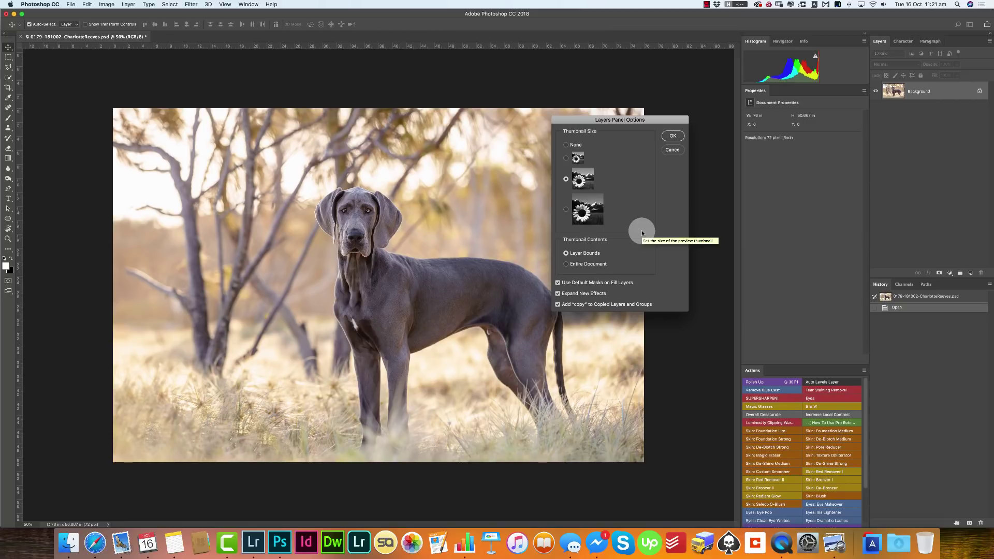
{"action": "left_click", "coordinate": [565, 209]}
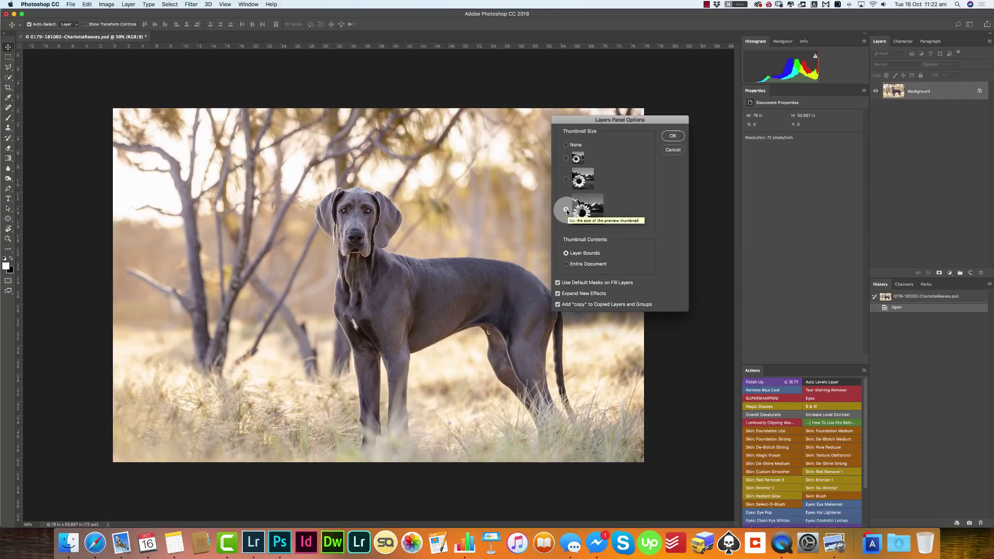
{"action": "left_click", "coordinate": [672, 136]}
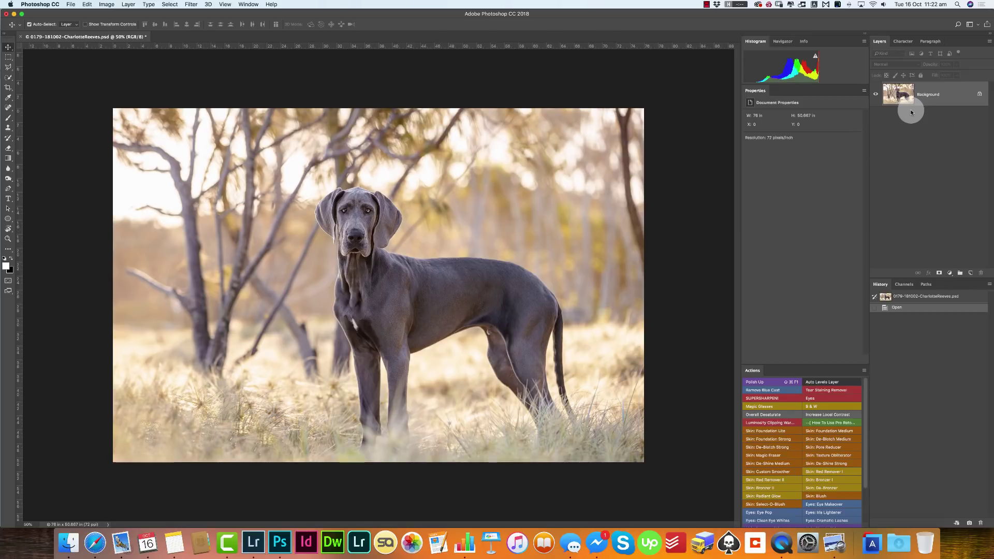
Step: Change the Layers panel thumbnails to the smallest size in the panel options
{"action": "left_click", "coordinate": [989, 41]}
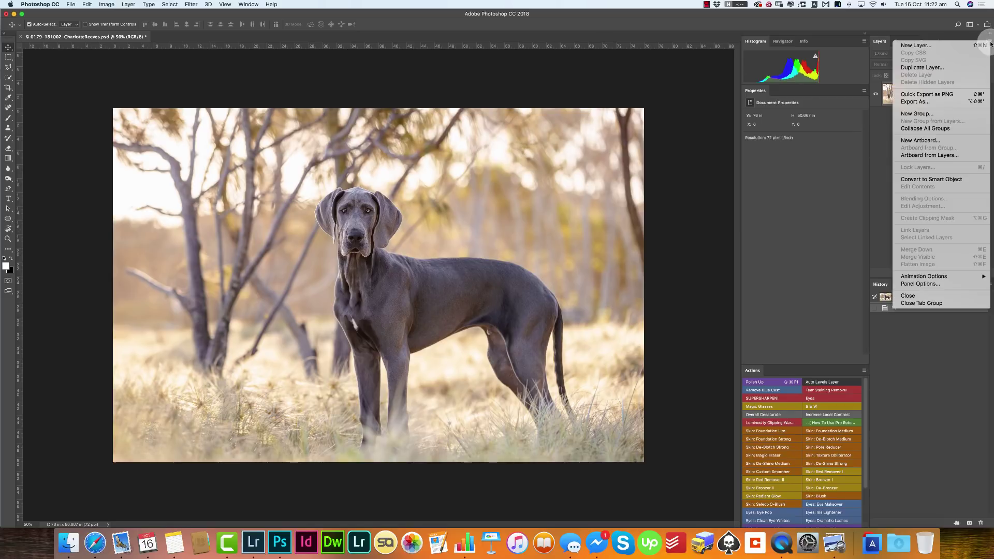
{"action": "left_click", "coordinate": [911, 284]}
{"action": "left_click", "coordinate": [566, 158]}
{"action": "left_click", "coordinate": [672, 135]}
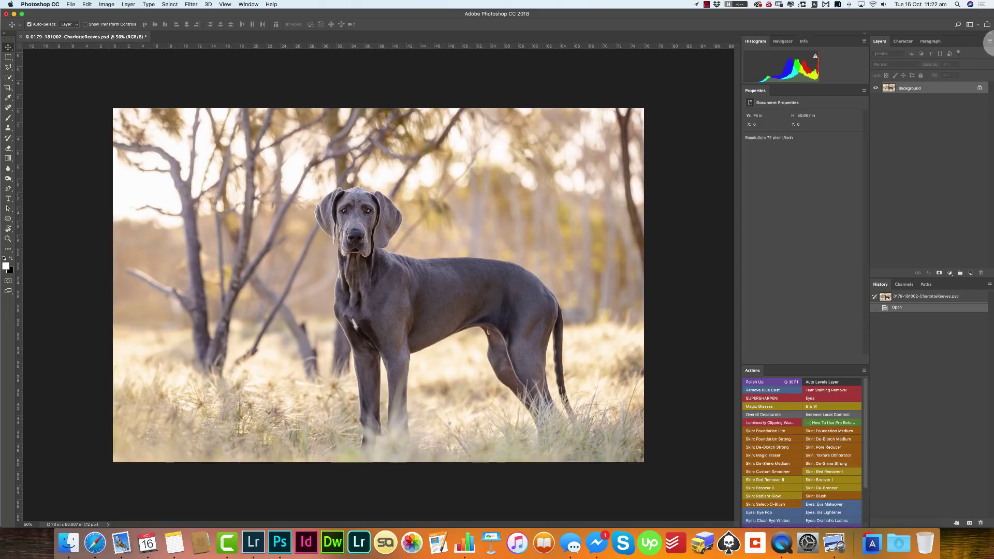
Step: Set the Layers panel thumbnails to the medium size in the panel options
{"action": "left_click", "coordinate": [989, 42]}
{"action": "left_click", "coordinate": [918, 284]}
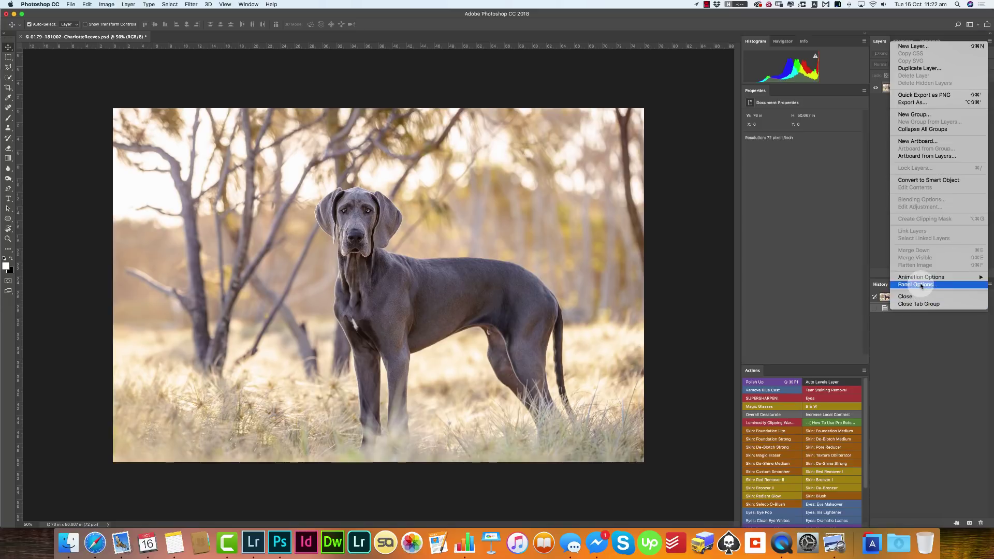
{"action": "left_click", "coordinate": [578, 190]}
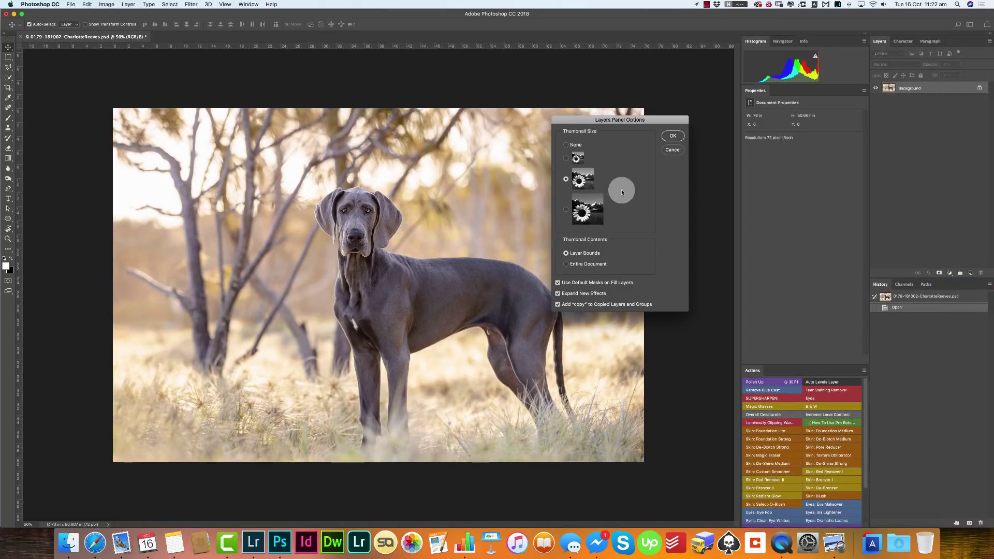
{"action": "left_click", "coordinate": [672, 136]}
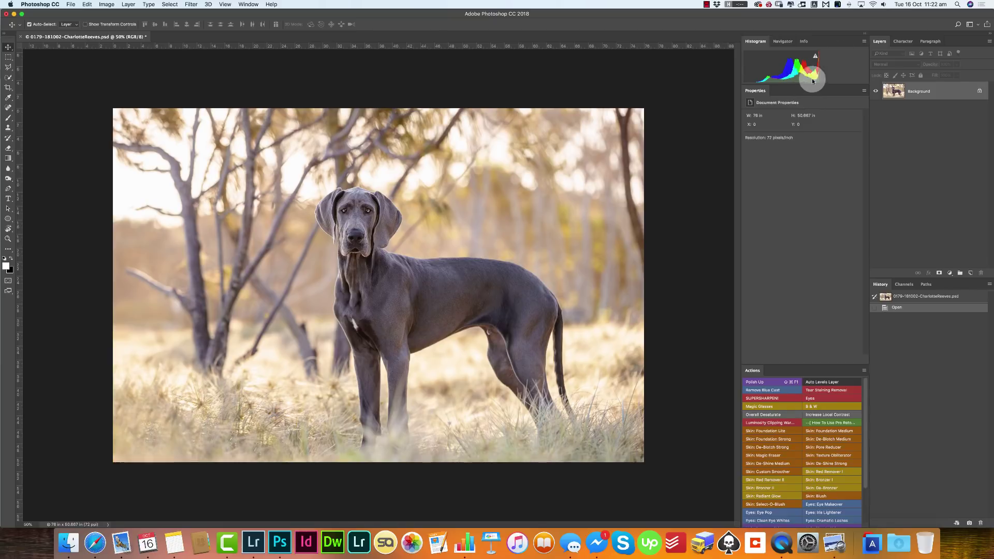
Step: Collapse the Histogram and Layers panel columns to icons, and expand both columns again
{"action": "mouse_move", "coordinate": [756, 92]}
{"action": "left_mouse_down"}
{"action": "mouse_move", "coordinate": [845, 145]}
{"action": "mouse_move", "coordinate": [763, 95]}
{"action": "left_mouse_up"}
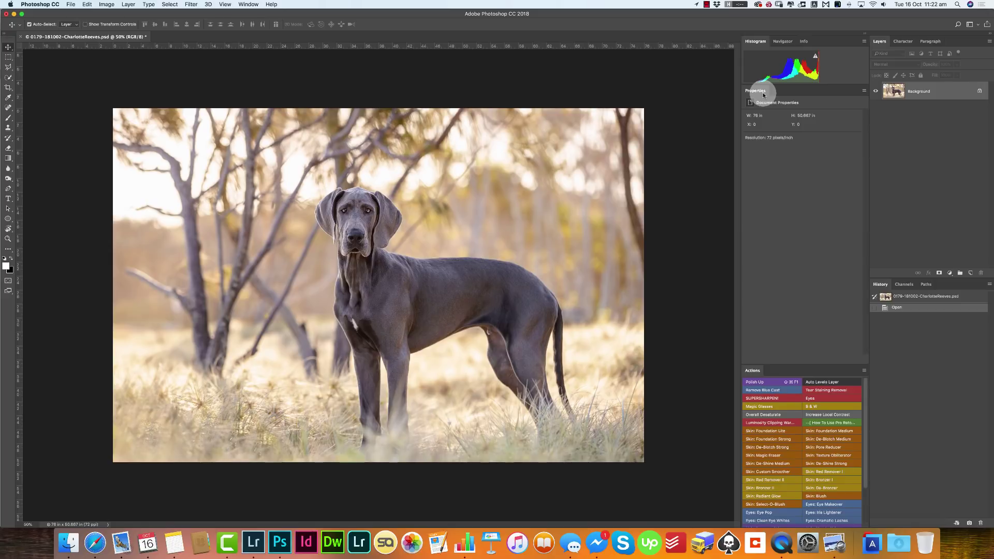
{"action": "left_click", "coordinate": [864, 34]}
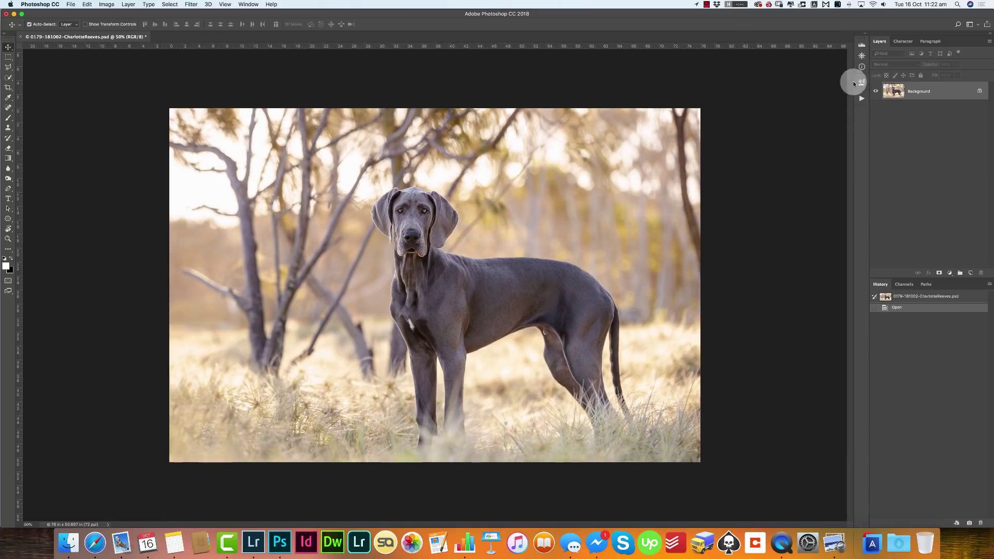
{"action": "left_click", "coordinate": [864, 34]}
{"action": "left_click", "coordinate": [863, 34]}
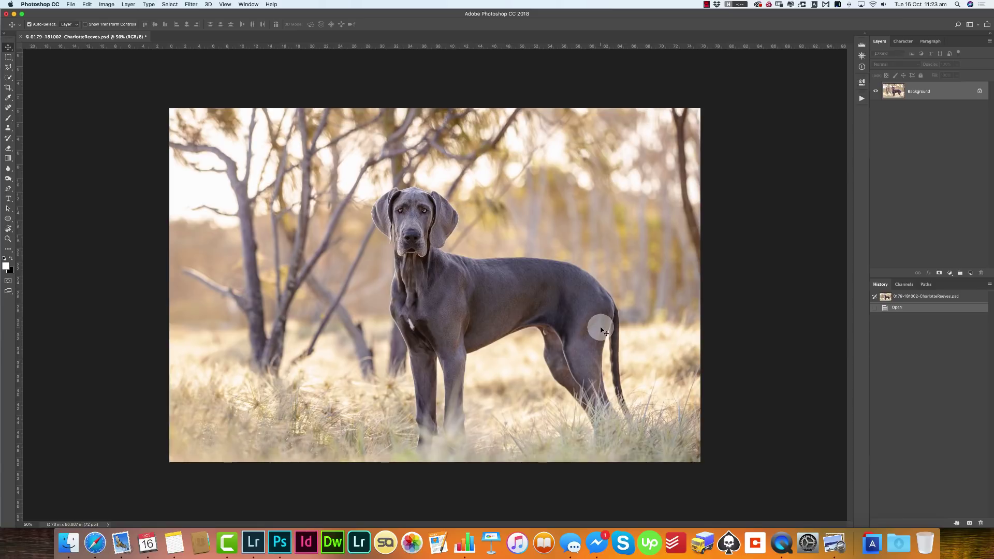
{"action": "left_click", "coordinate": [989, 35]}
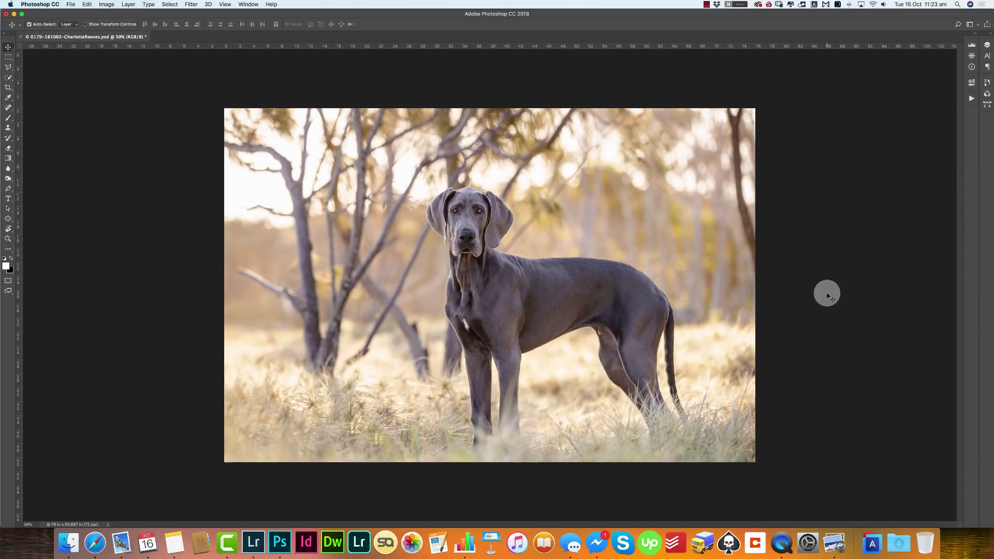
{"action": "left_click", "coordinate": [975, 35]}
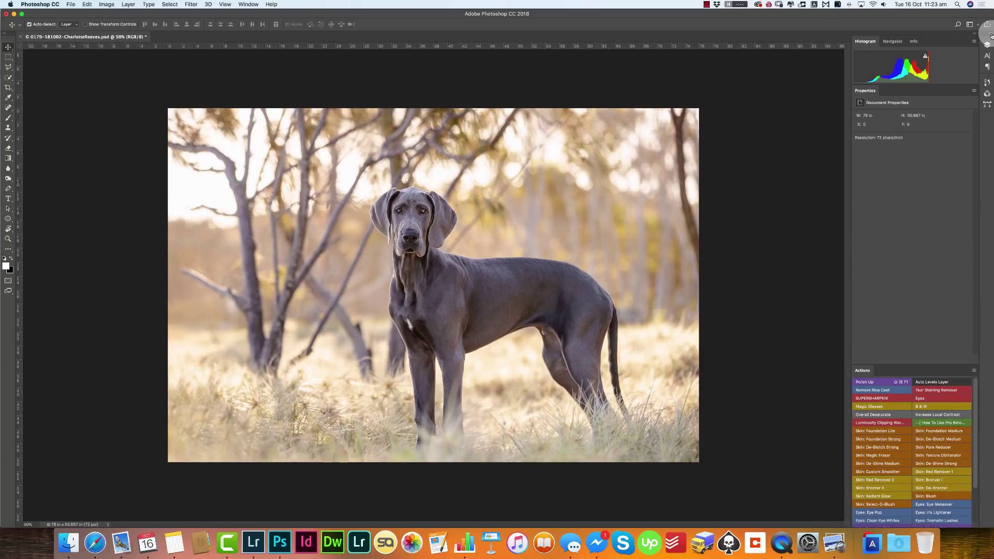
{"action": "left_click", "coordinate": [990, 35]}
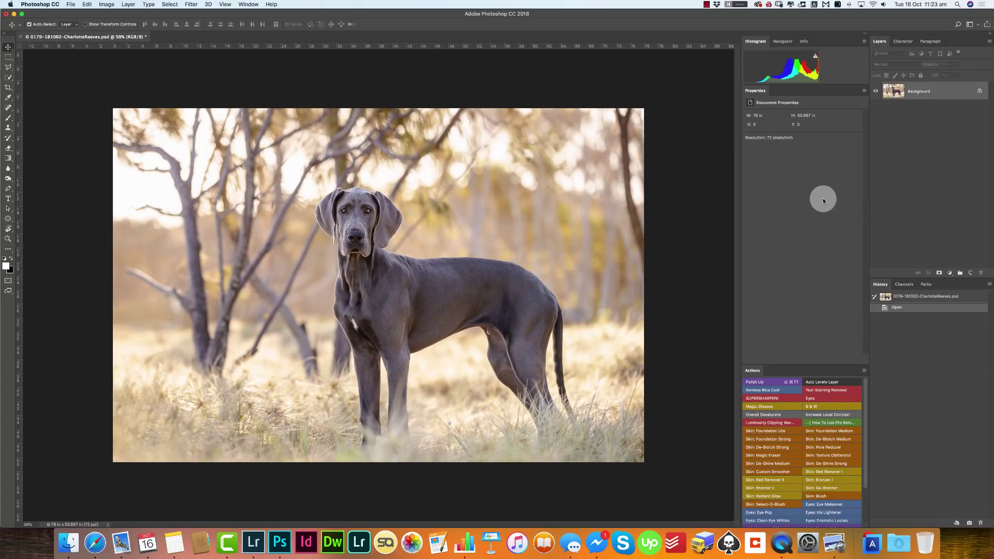